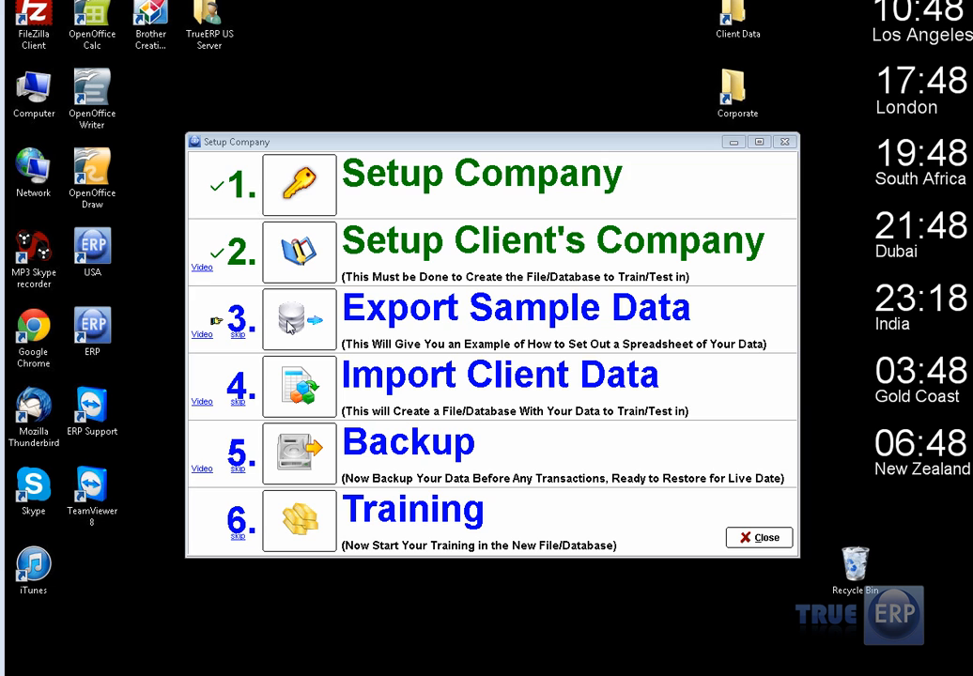
Step: Start the sample data export and set the Account export file to Accounts on the Desktop
{"action": "left_click", "coordinate": [289, 325]}
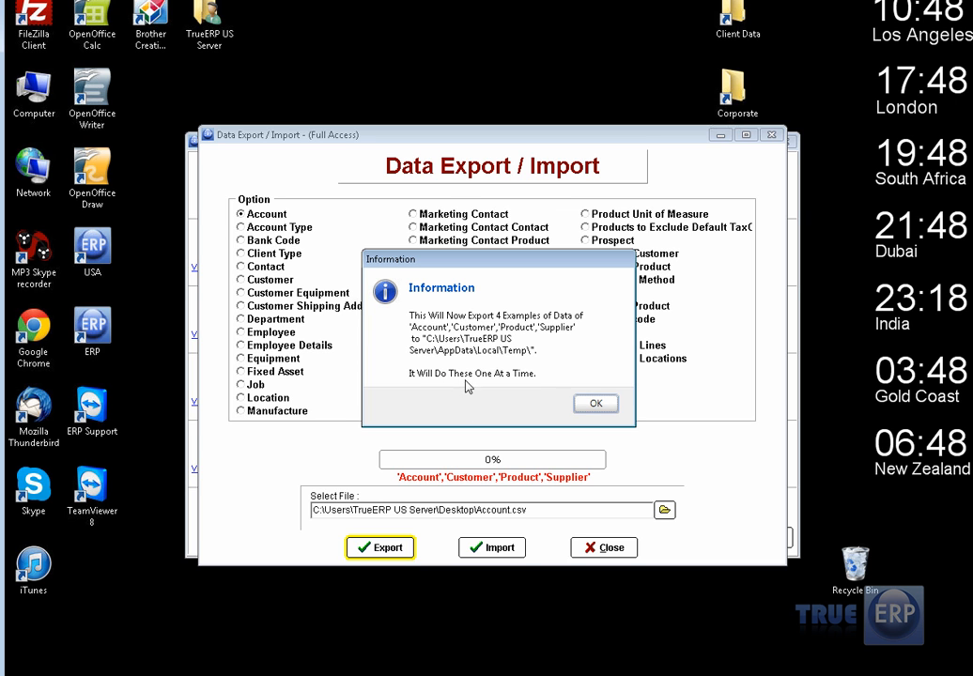
{"action": "left_click", "coordinate": [597, 404]}
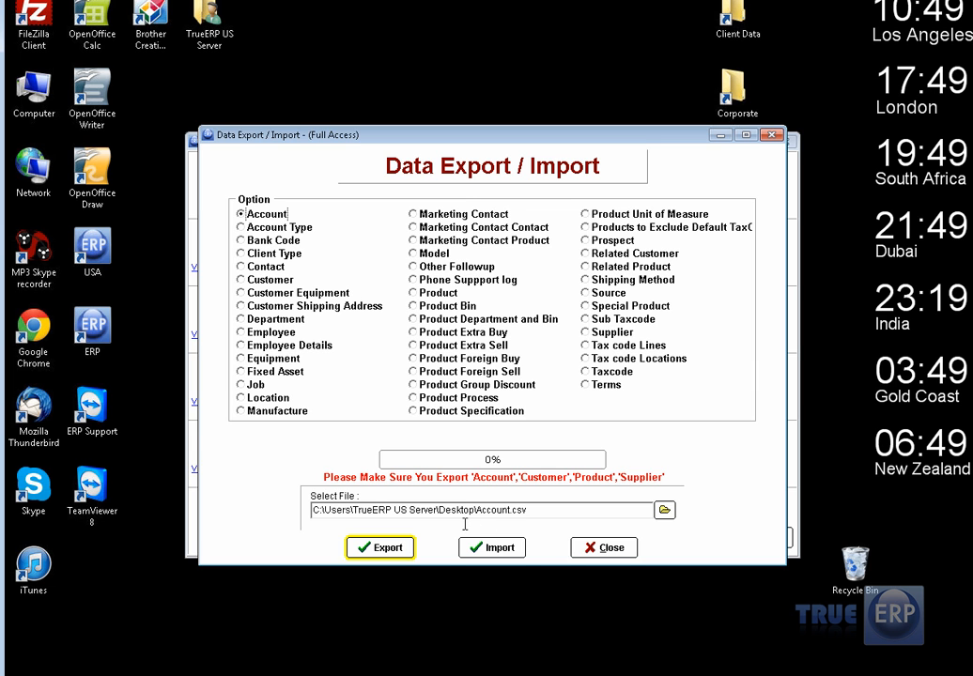
{"action": "left_click", "coordinate": [664, 510]}
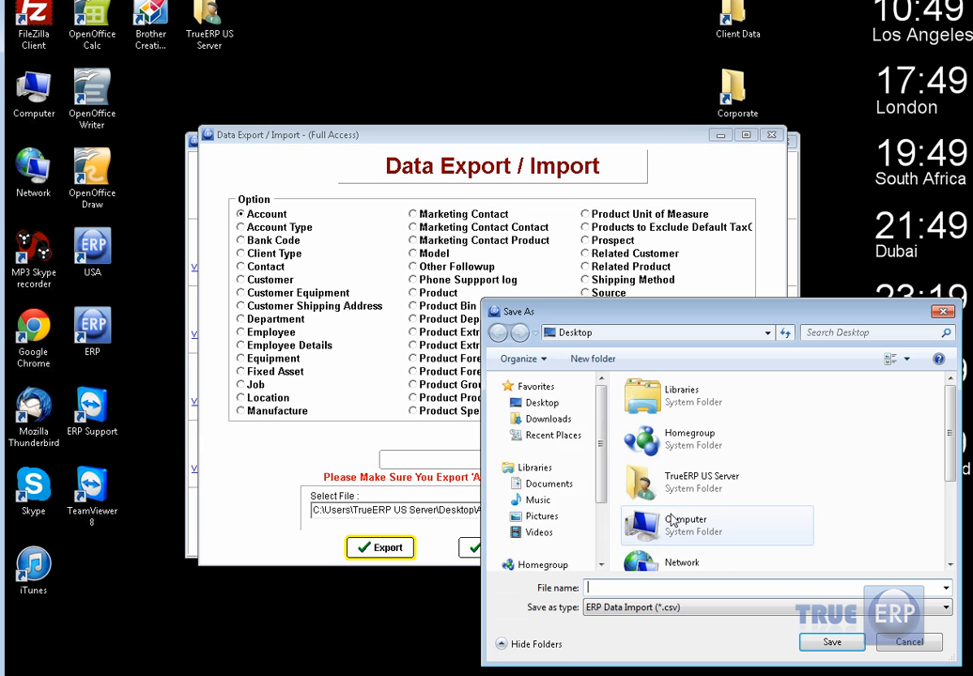
{"action": "scroll", "coordinate": [577, 423], "scroll_direction": "up", "scroll_amount": 3}
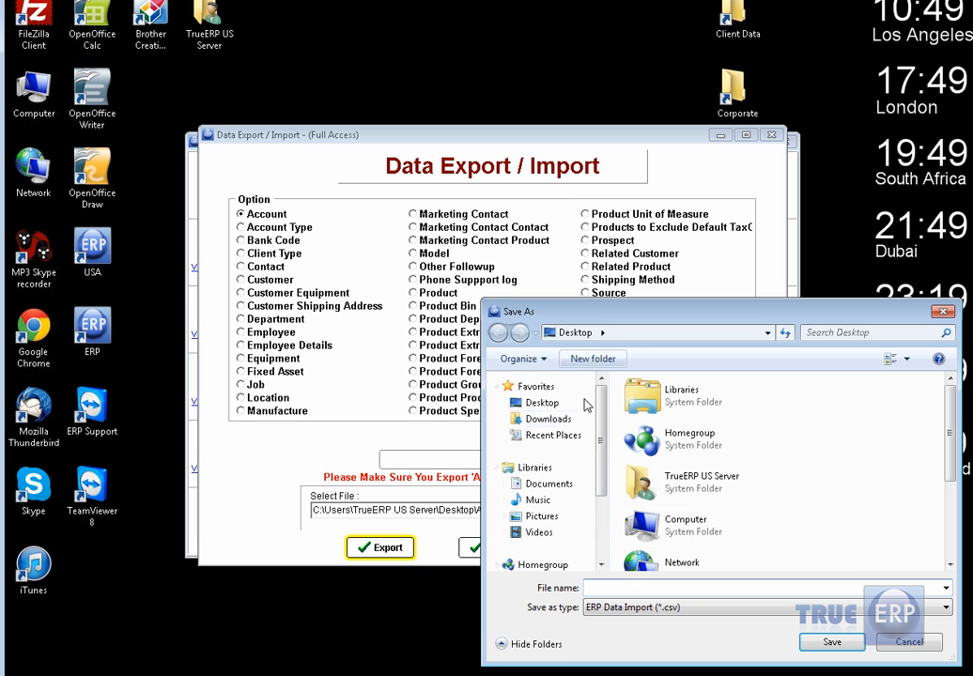
{"action": "left_click", "coordinate": [561, 405]}
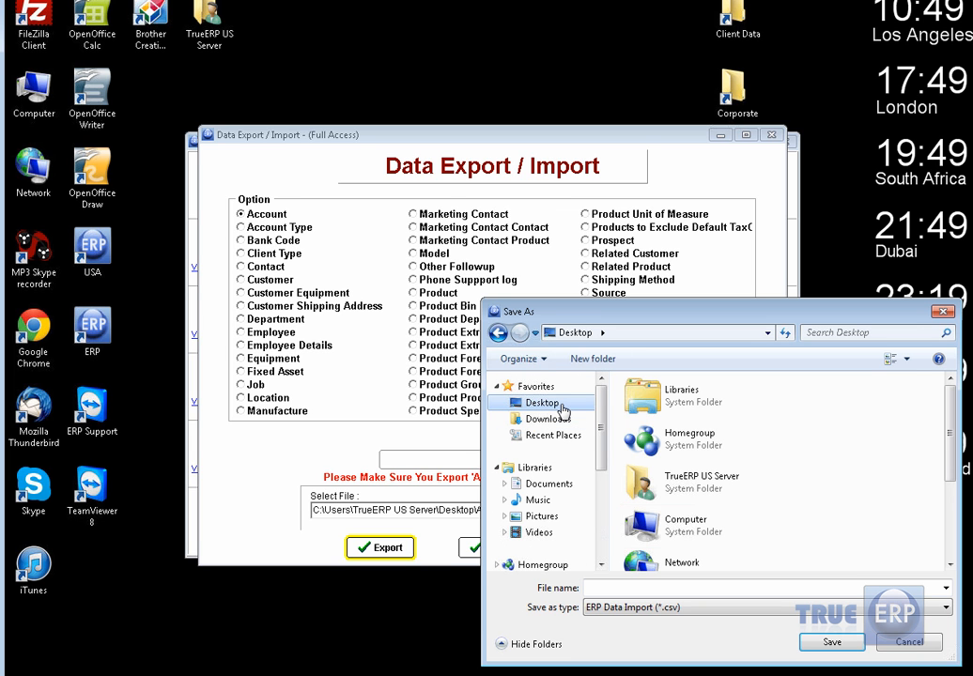
{"action": "left_click", "coordinate": [632, 589]}
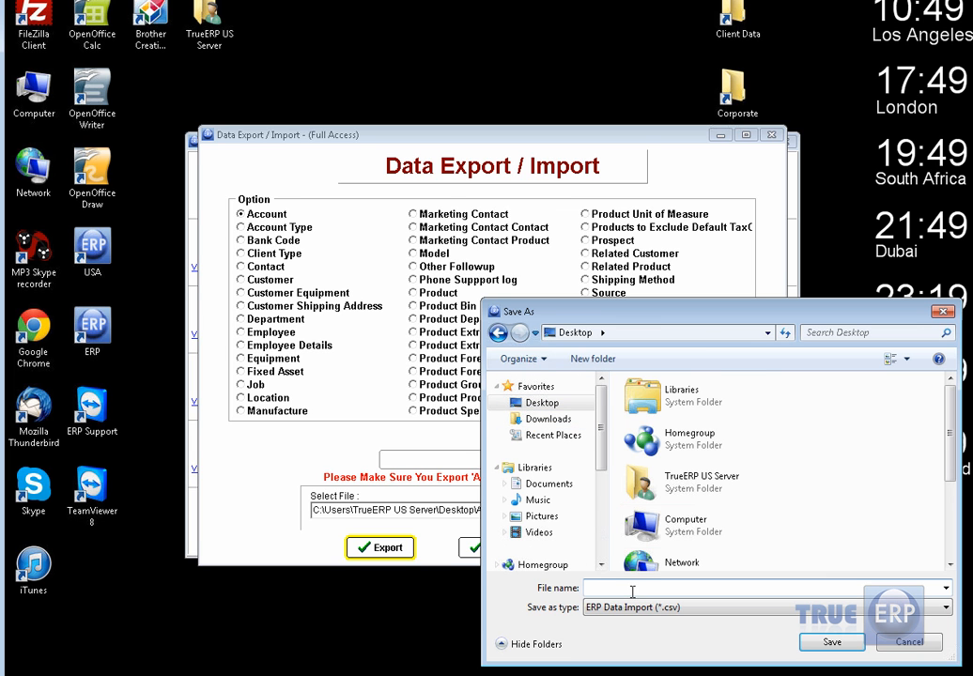
{"action": "type", "text": "Accounts"}
{"action": "left_click", "coordinate": [845, 646]}
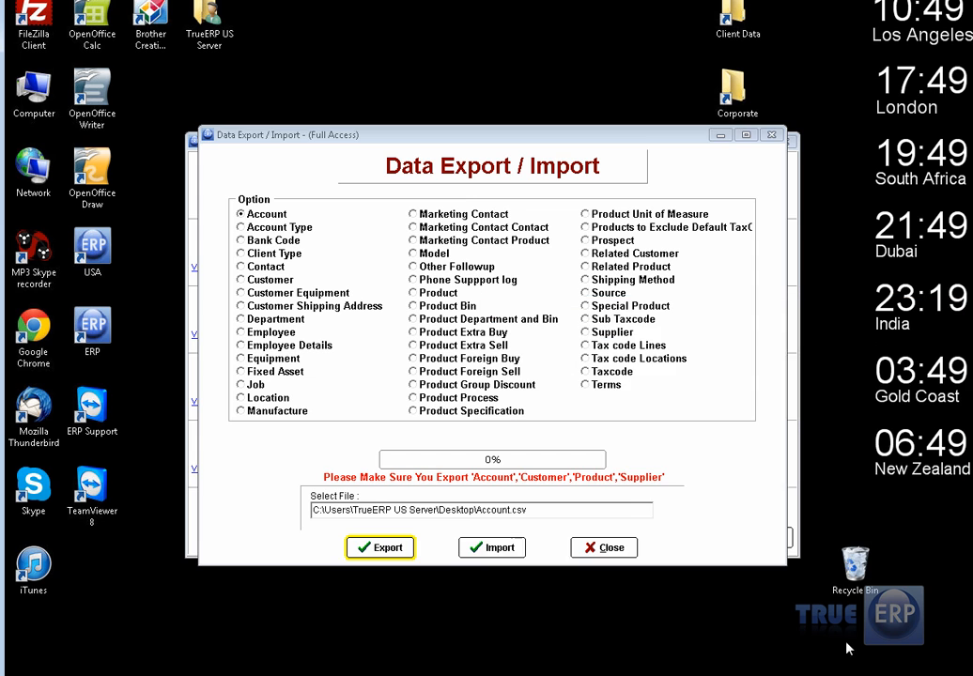
Step: Export all Account records to Accounts.csv, skipping the selection list
{"action": "left_click", "coordinate": [354, 548]}
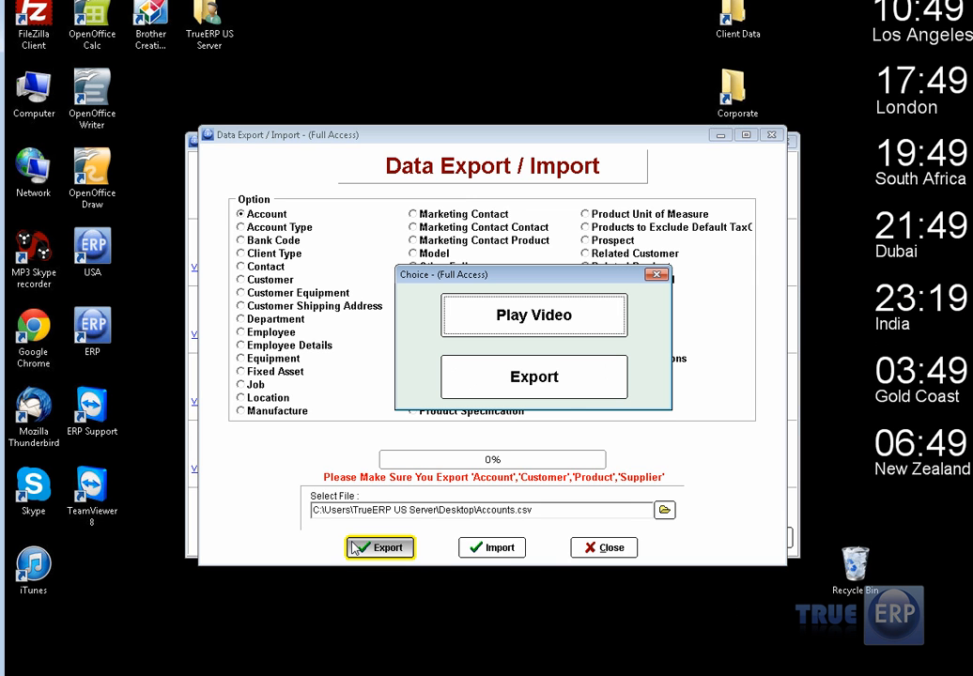
{"action": "left_click", "coordinate": [560, 377]}
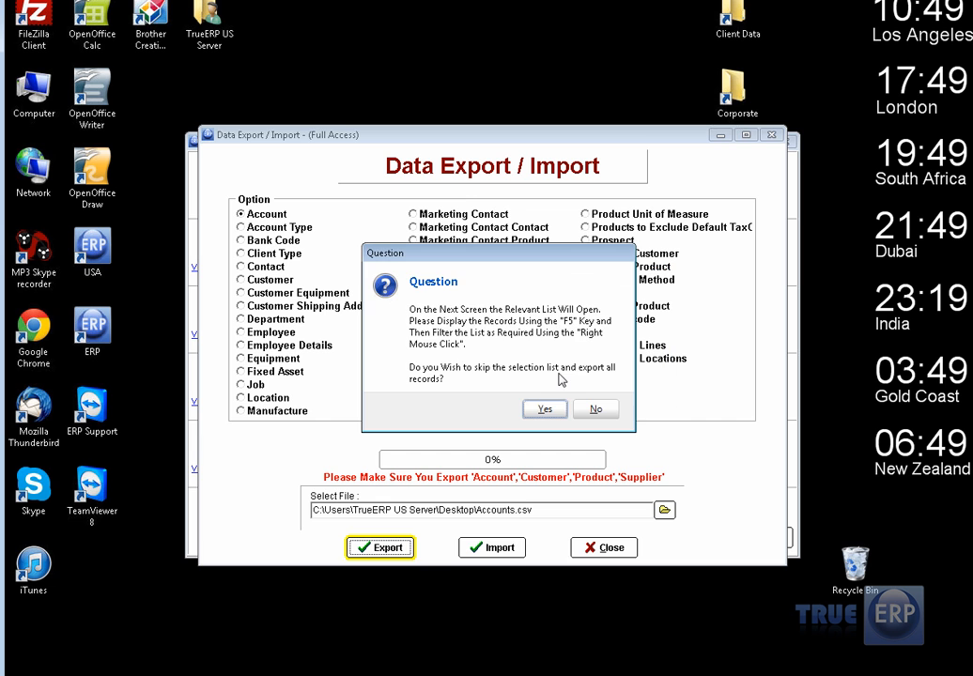
{"action": "left_click", "coordinate": [544, 412]}
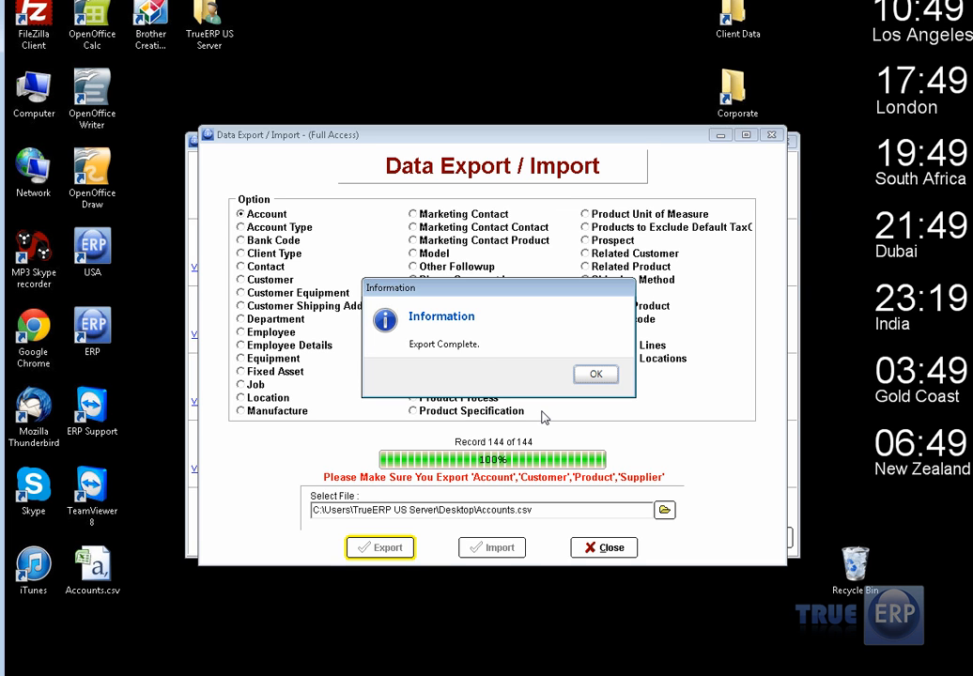
{"action": "left_click", "coordinate": [594, 380]}
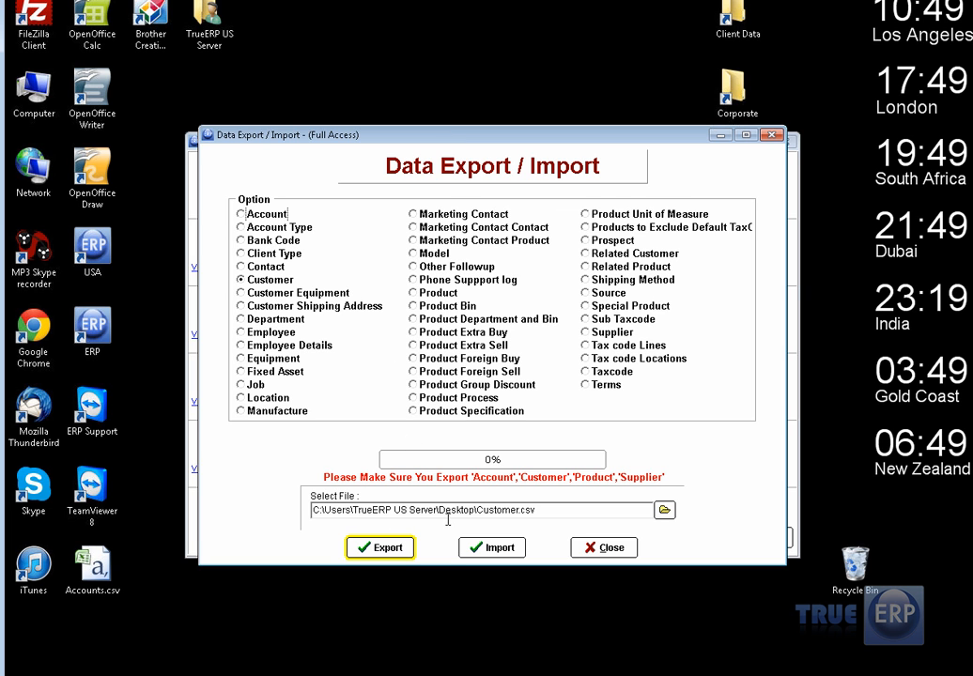
Step: Export all Customer records to Customer.csv on the Desktop, skipping the selection list
{"action": "left_click", "coordinate": [370, 556]}
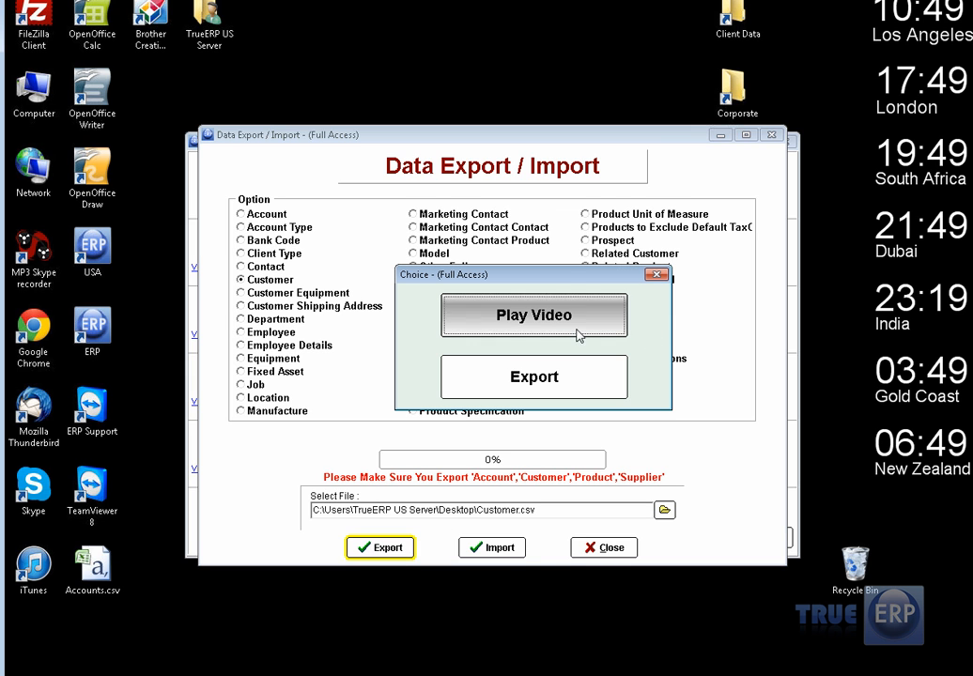
{"action": "left_click", "coordinate": [536, 380]}
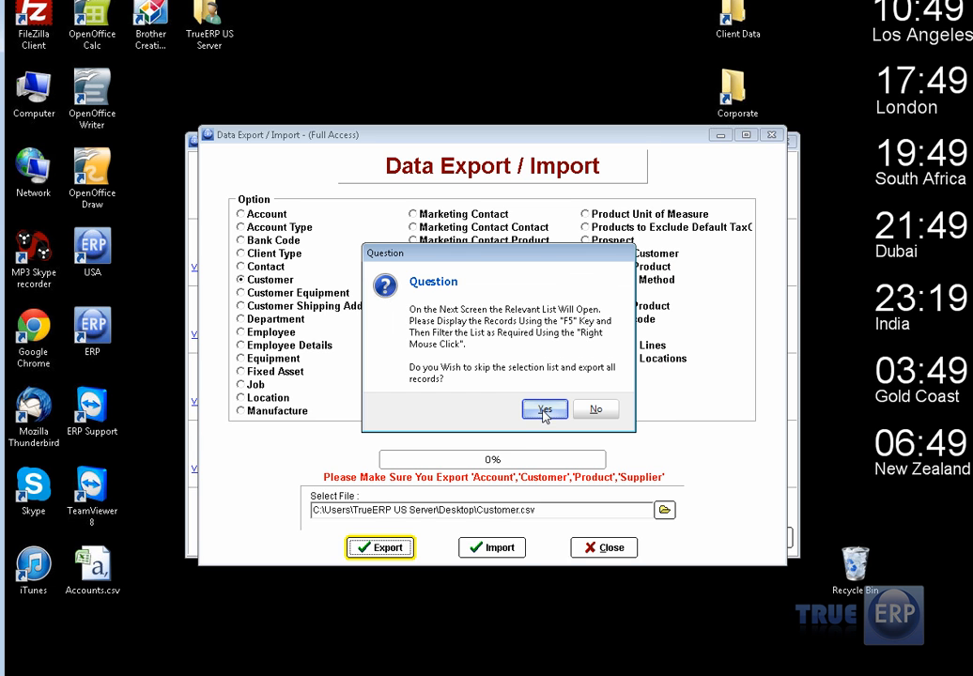
{"action": "left_click", "coordinate": [545, 412]}
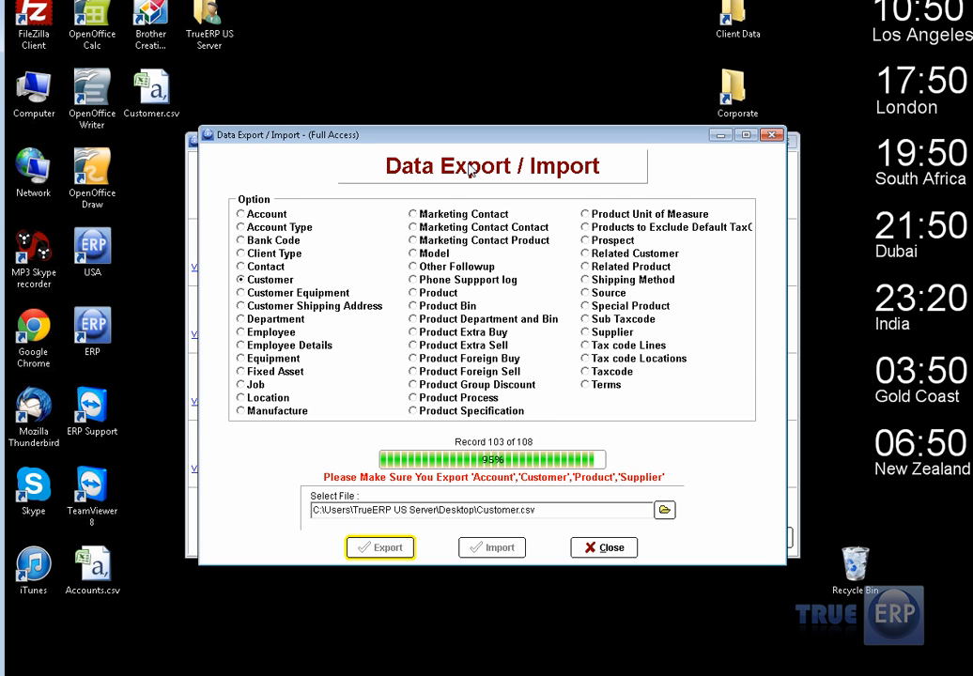
{"action": "left_click", "coordinate": [593, 375]}
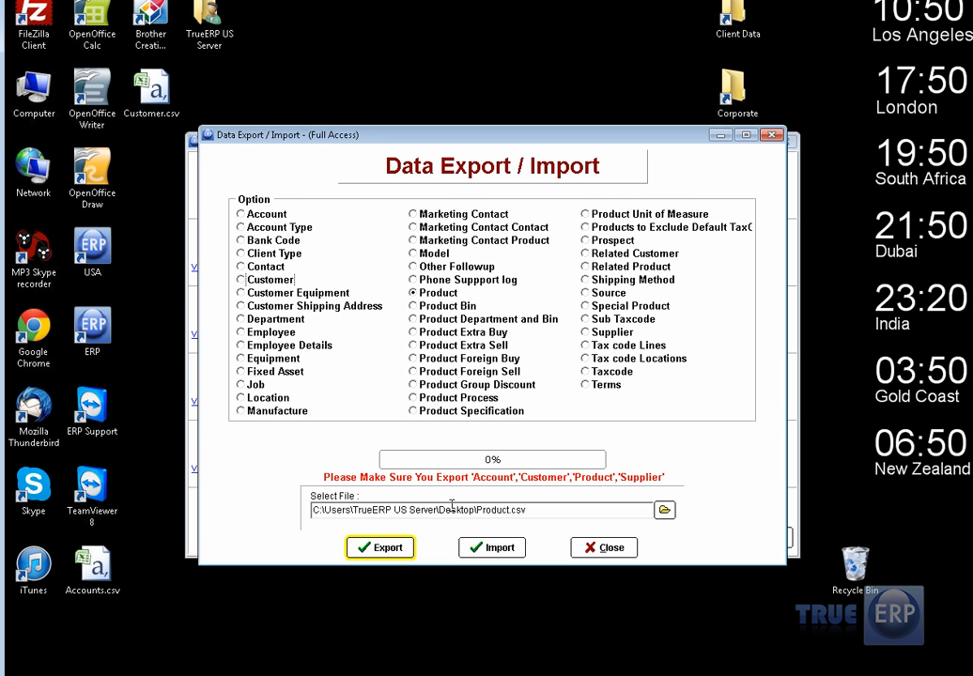
Step: Export all Product records to Product.csv on the Desktop, skipping the selection list
{"action": "left_click", "coordinate": [404, 552]}
{"action": "left_click", "coordinate": [532, 385]}
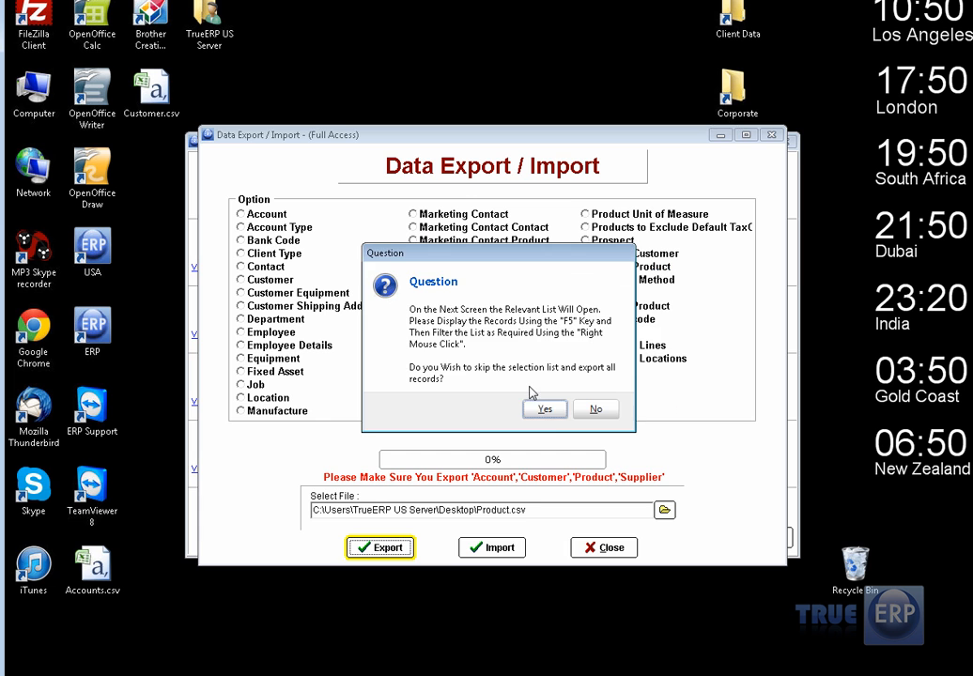
{"action": "left_click", "coordinate": [547, 411]}
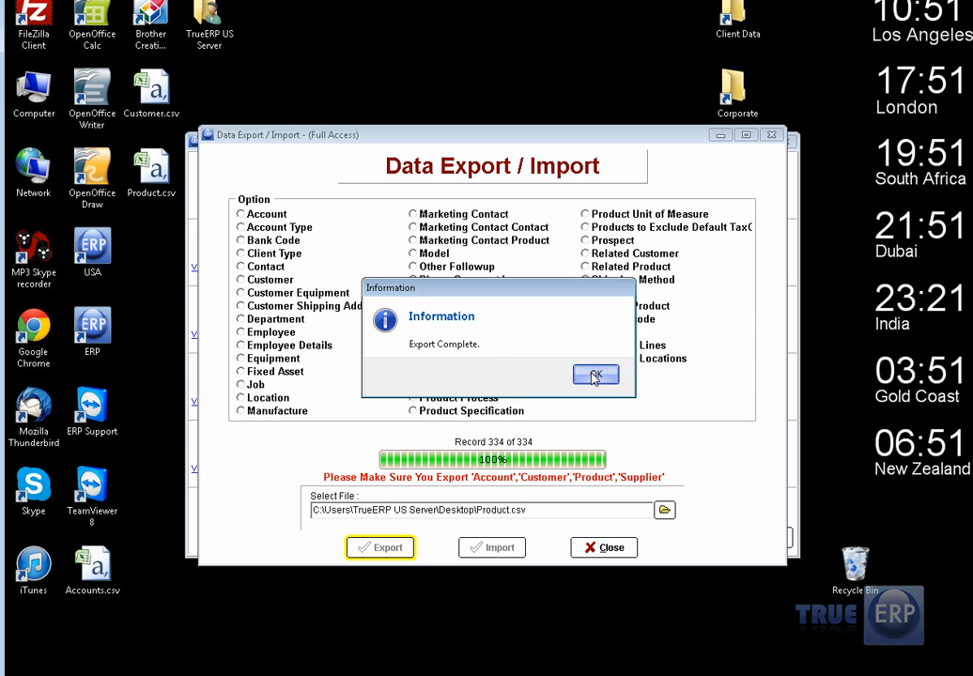
{"action": "left_click", "coordinate": [594, 374]}
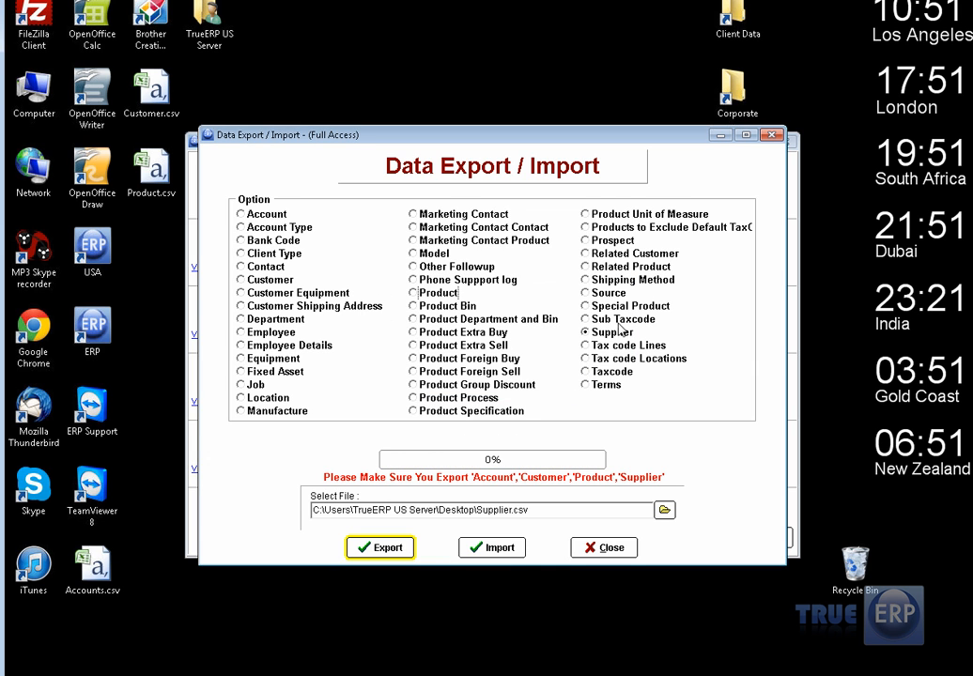
Step: Export all Supplier records to Supplier.csv on the Desktop and close the Data Export / Import window
{"action": "left_click", "coordinate": [407, 556]}
{"action": "left_click", "coordinate": [532, 376]}
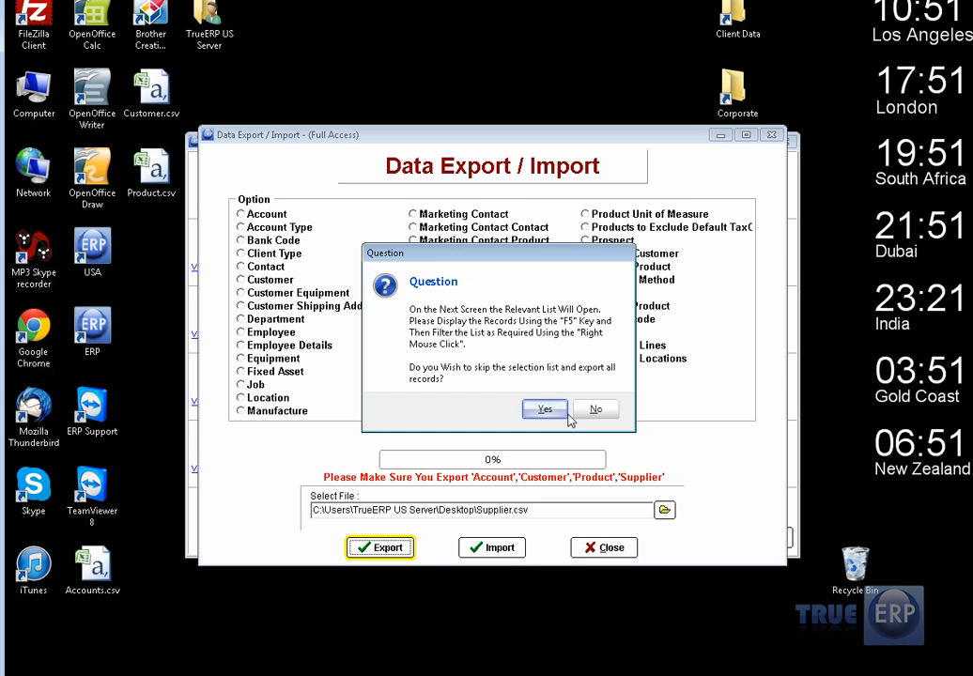
{"action": "left_click", "coordinate": [567, 413]}
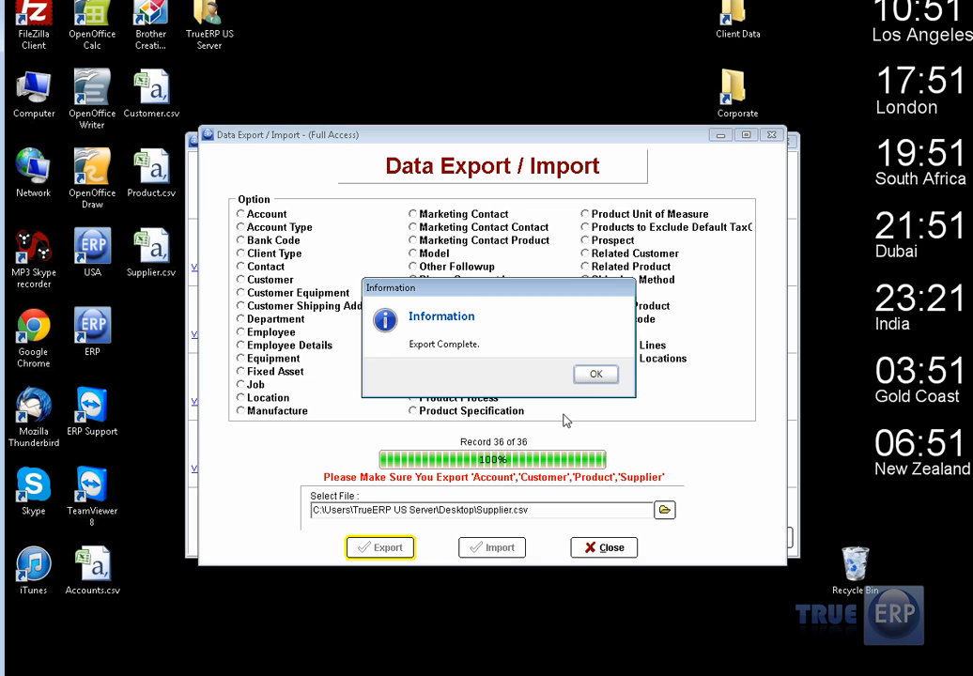
{"action": "left_click", "coordinate": [594, 375]}
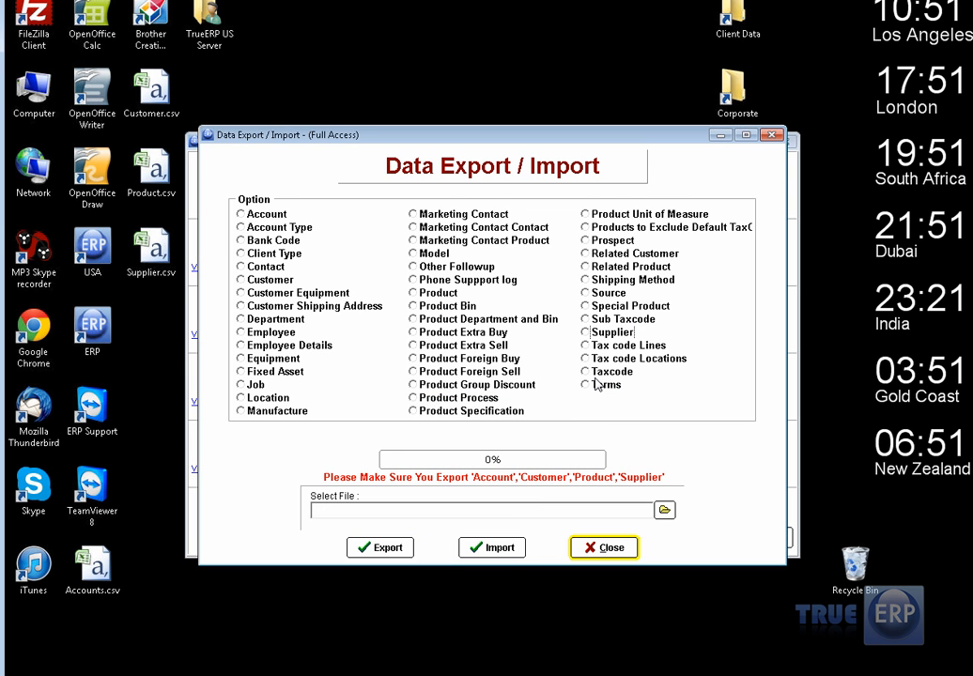
{"action": "left_click", "coordinate": [603, 549]}
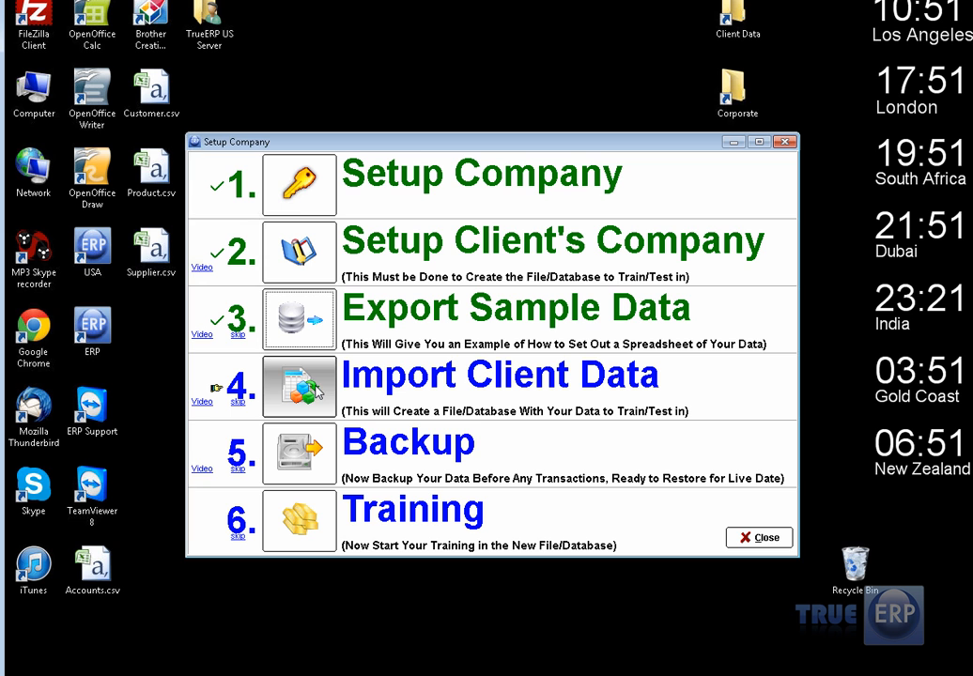
Step: Place the Accounts.csv icon below Supplier.csv on the desktop and move the Setup Company window away from the exported files
{"action": "left_click_drag", "start_coordinate": [106, 561], "coordinate": [161, 328]}
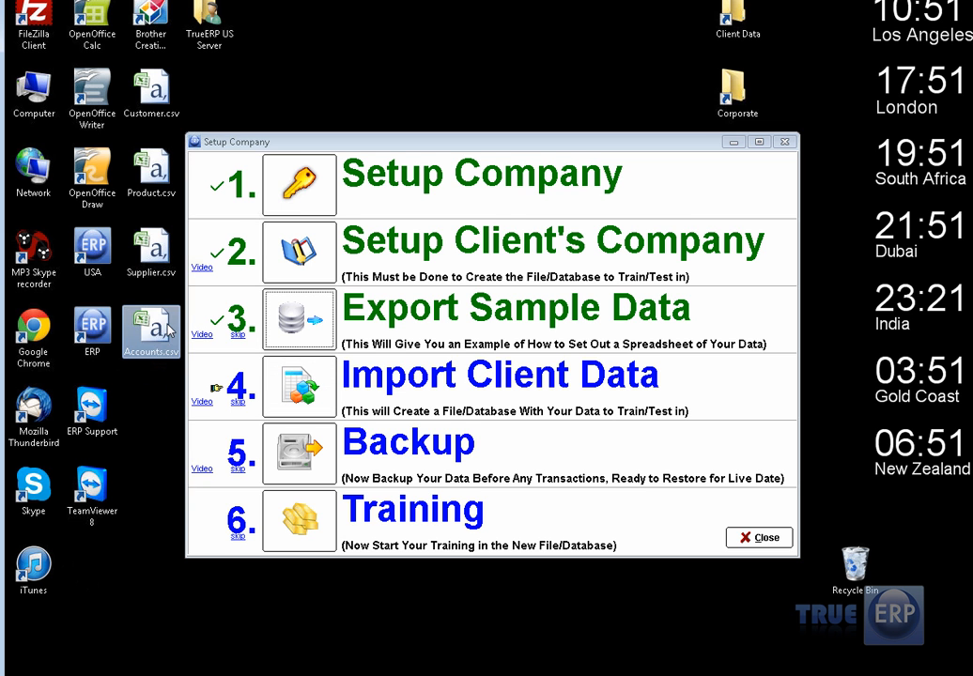
{"action": "left_click", "coordinate": [481, 159]}
{"action": "left_click_drag", "start_coordinate": [480, 154], "coordinate": [612, 152]}
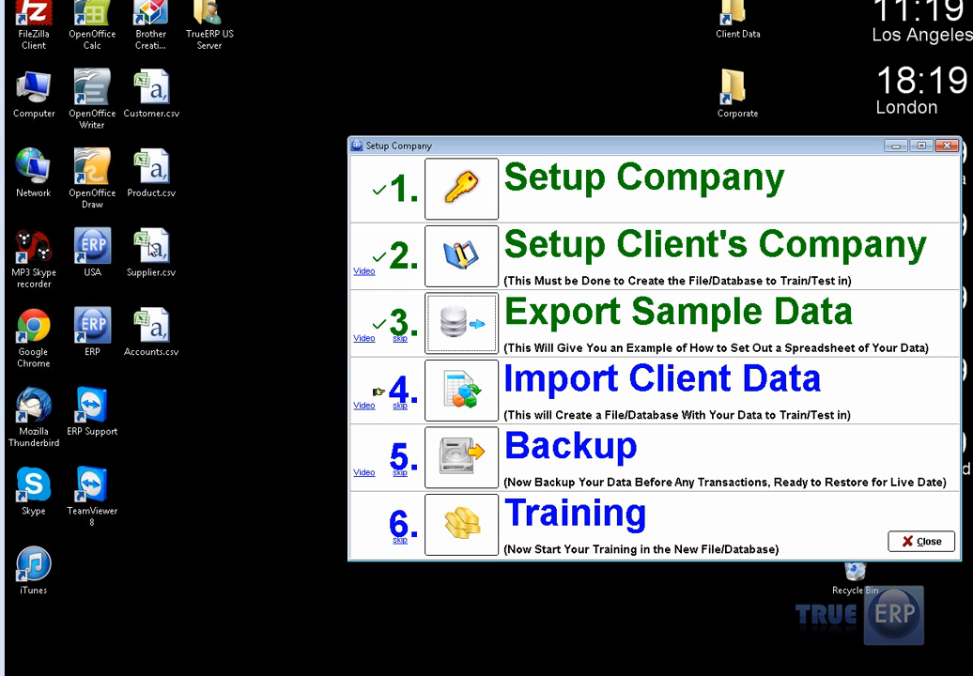
Step: Open Accounts.csv from the desktop in Excel and widen the first four columns to fit their contents
{"action": "double_click", "coordinate": [152, 325]}
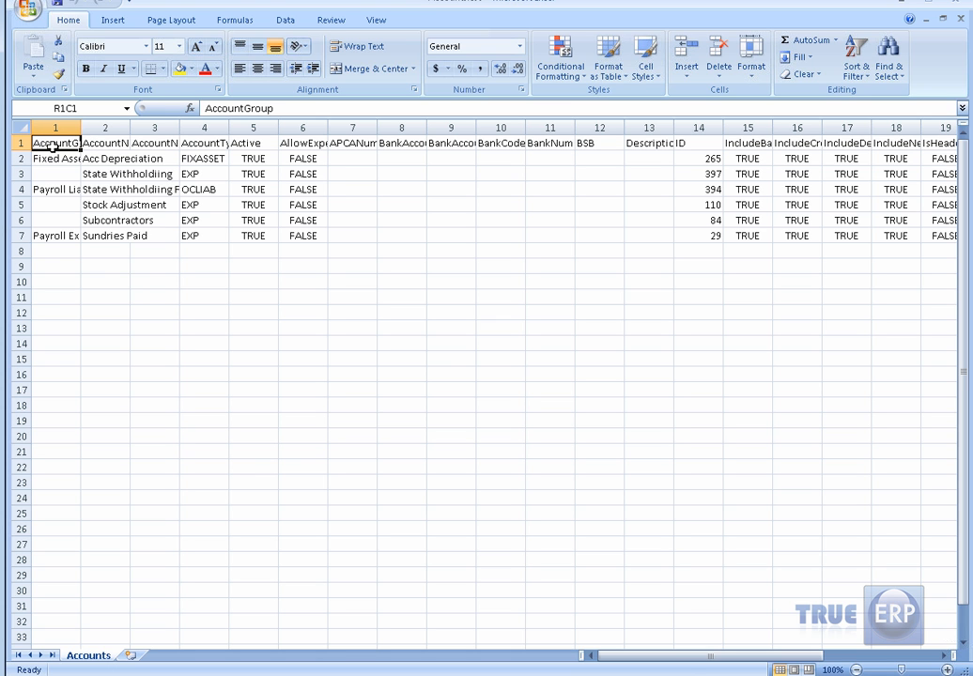
{"action": "left_click_drag", "start_coordinate": [81, 127], "coordinate": [367, 132]}
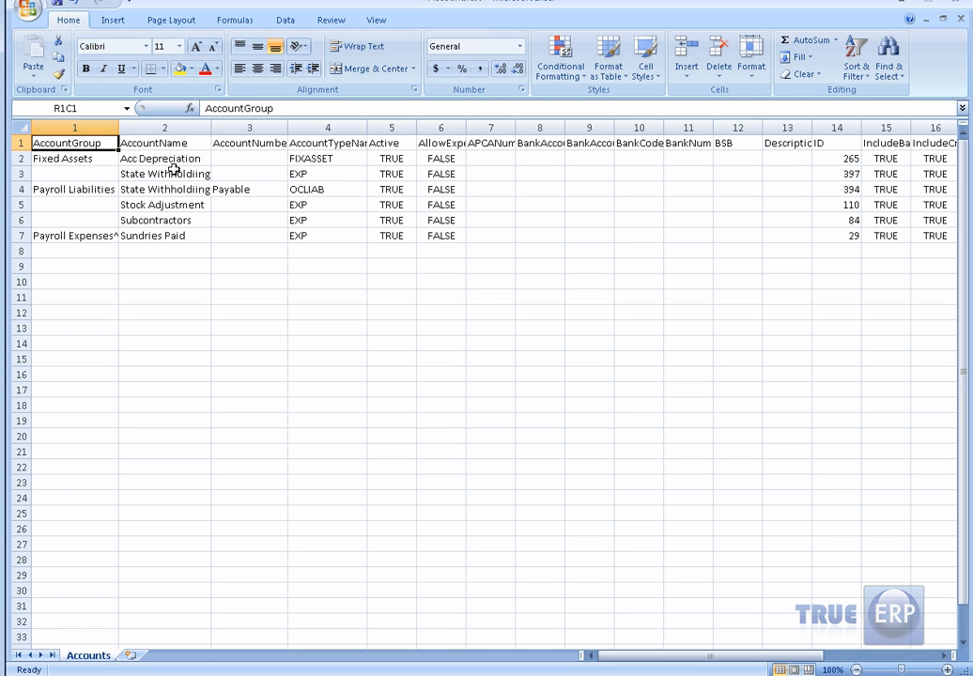
Step: Examine the AccountName column and the ID value of each account in rows 2 to 7
{"action": "left_click", "coordinate": [157, 147]}
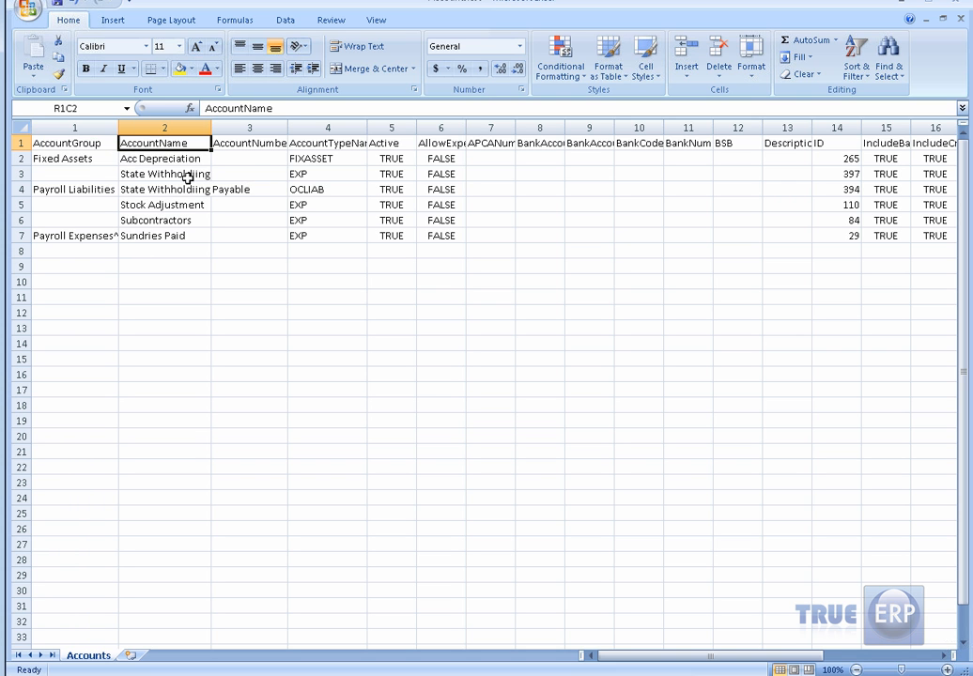
{"action": "key", "text": "Down"}
{"action": "key", "text": "Down"}
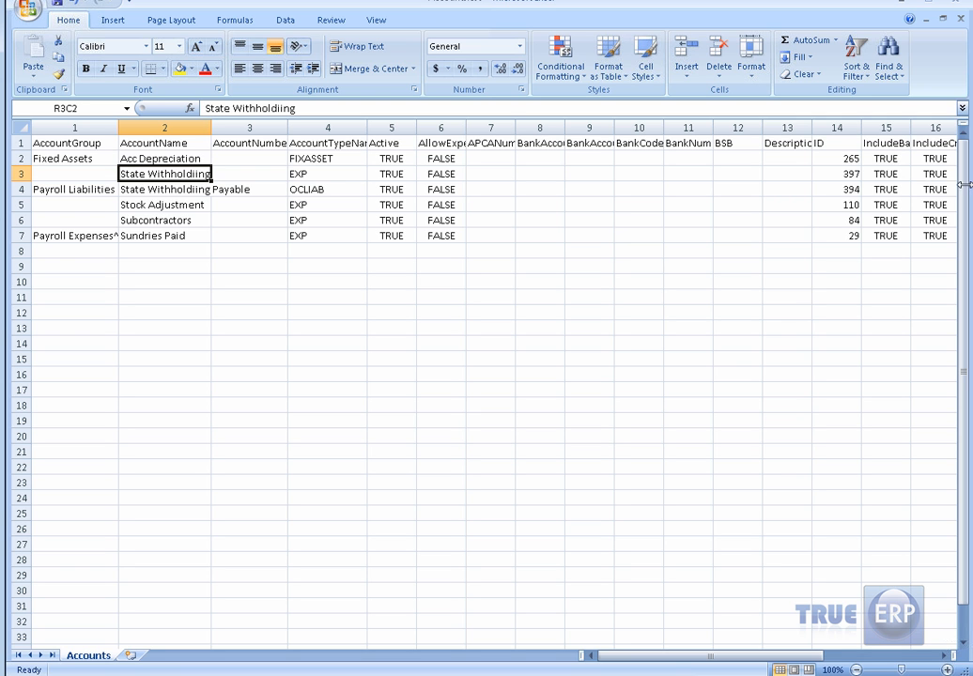
{"action": "left_click", "coordinate": [856, 146]}
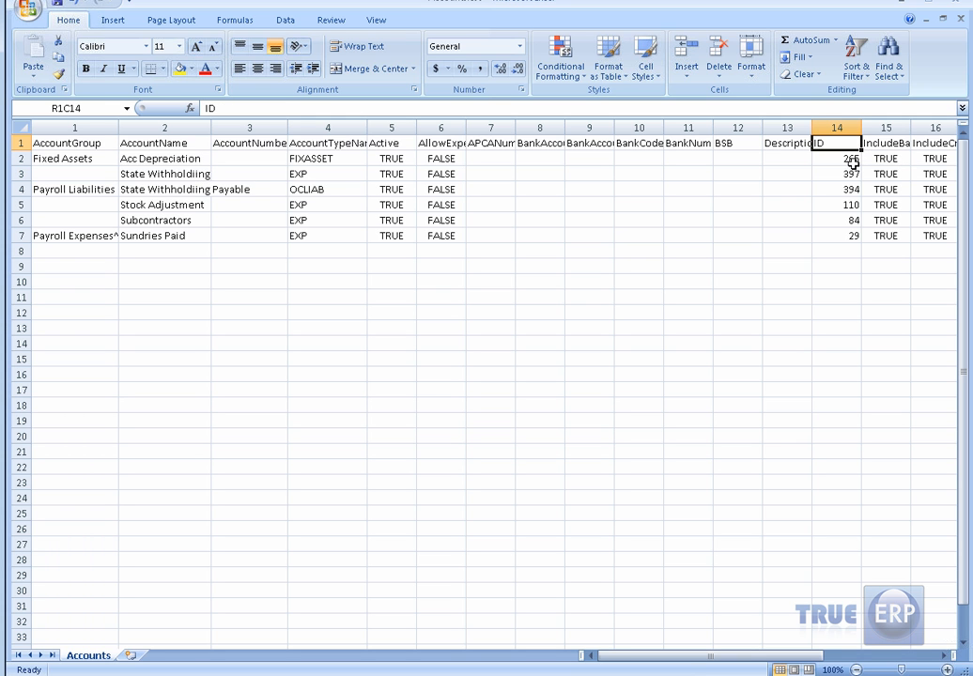
{"action": "left_click", "coordinate": [851, 161]}
{"action": "left_click", "coordinate": [850, 175]}
{"action": "left_click", "coordinate": [852, 190]}
{"action": "left_click", "coordinate": [853, 206]}
{"action": "left_click", "coordinate": [855, 220]}
{"action": "left_click", "coordinate": [853, 239]}
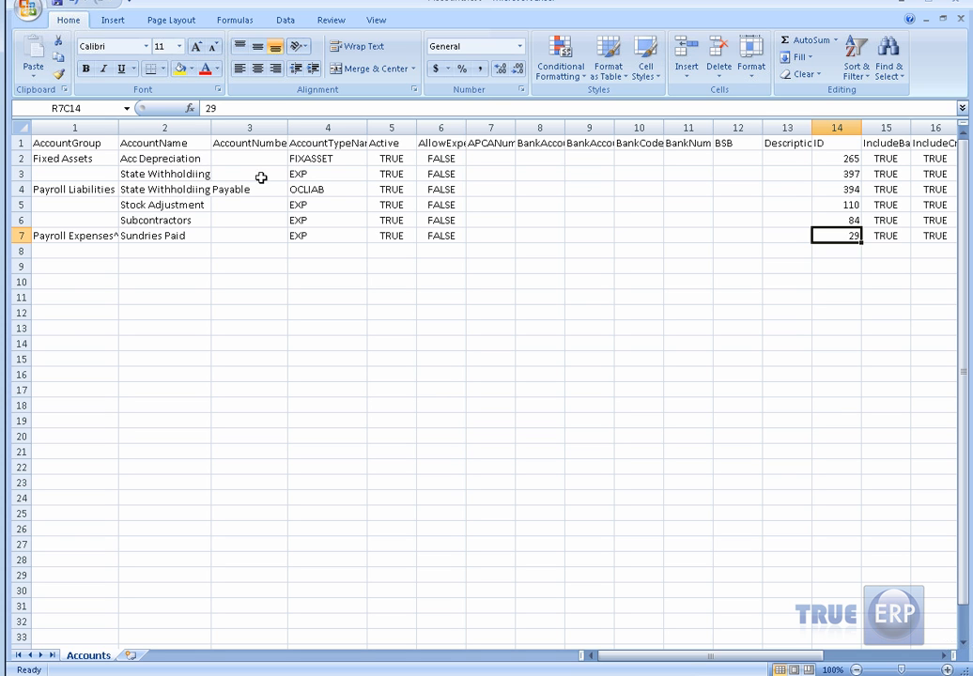
Step: Examine the Acc Depreciation account's name and type, the range of ID values, and the headings in columns 1 to 8
{"action": "left_click", "coordinate": [180, 166]}
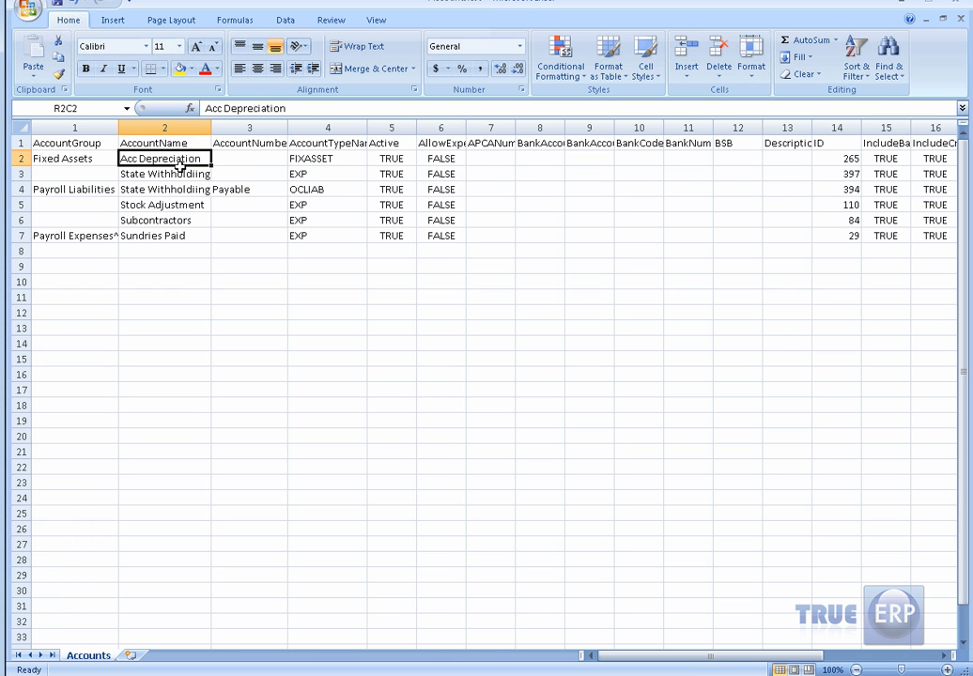
{"action": "left_click", "coordinate": [338, 164]}
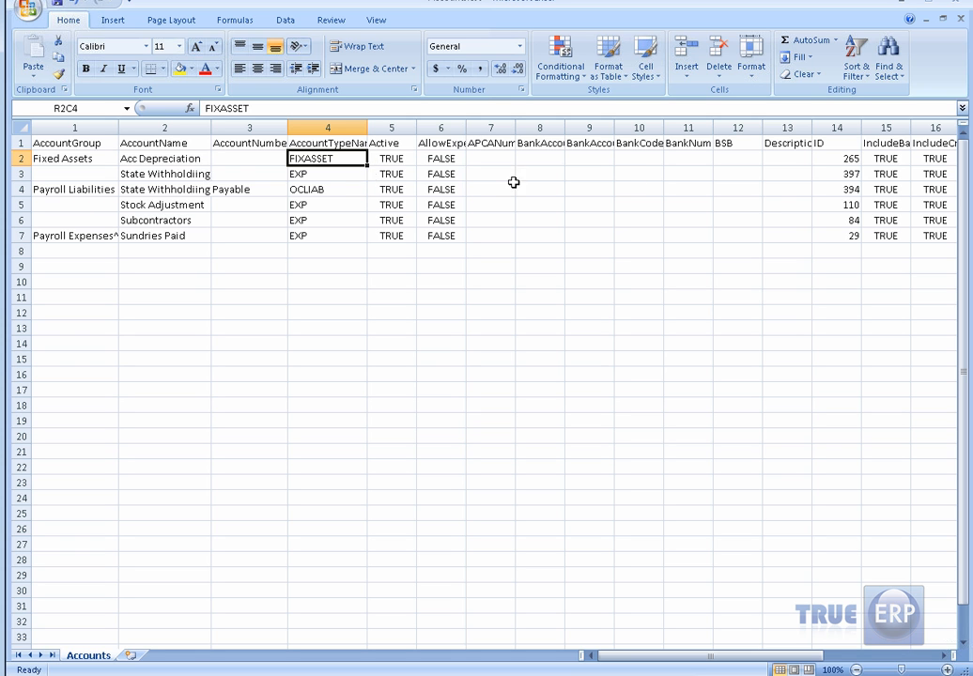
{"action": "left_click_drag", "start_coordinate": [839, 160], "coordinate": [851, 232]}
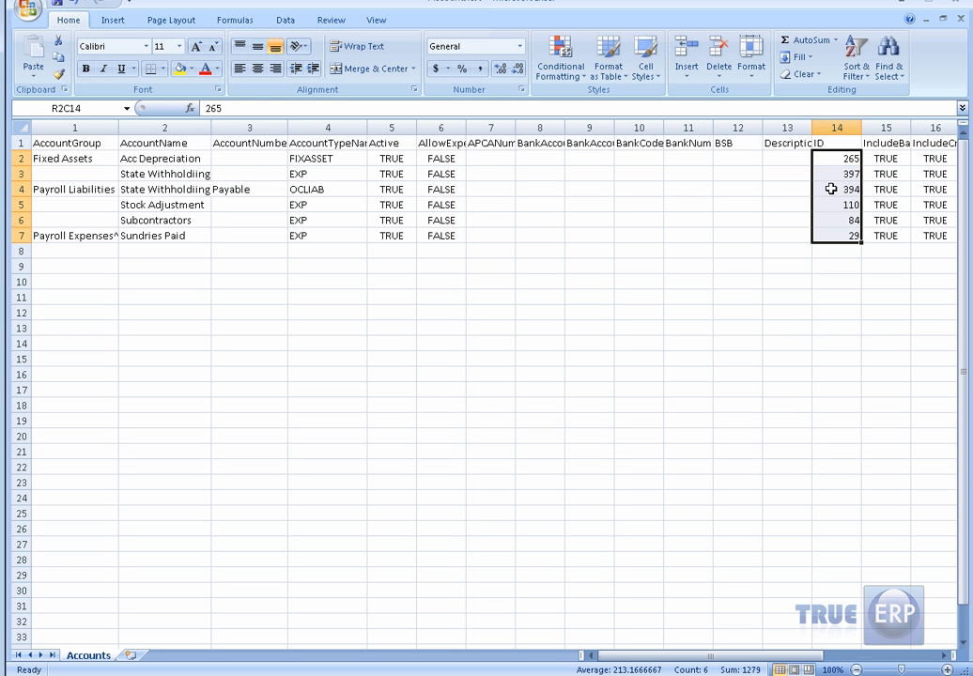
{"action": "left_click", "coordinate": [86, 257]}
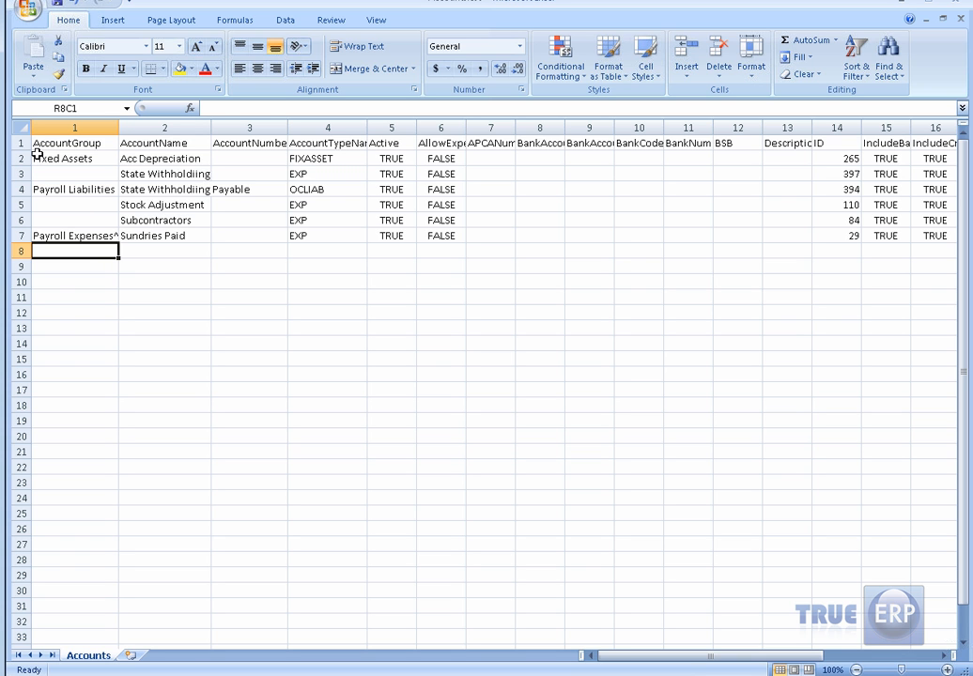
{"action": "left_click_drag", "start_coordinate": [40, 148], "coordinate": [543, 152]}
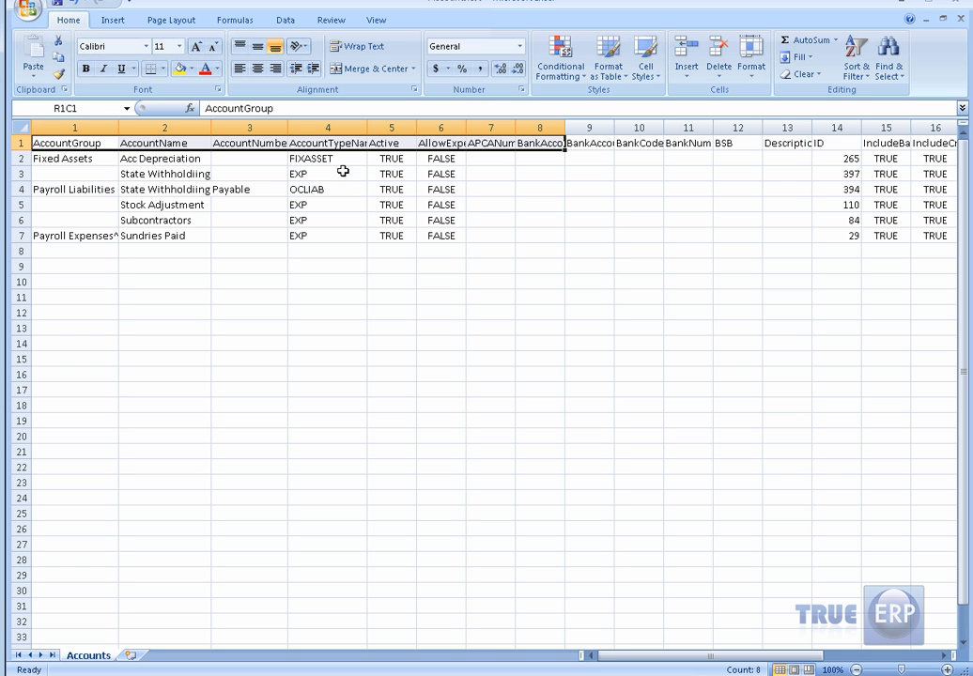
Step: Add an account named "Payroll Extra expenses" in the AccountName column of row 8
{"action": "left_click", "coordinate": [160, 258]}
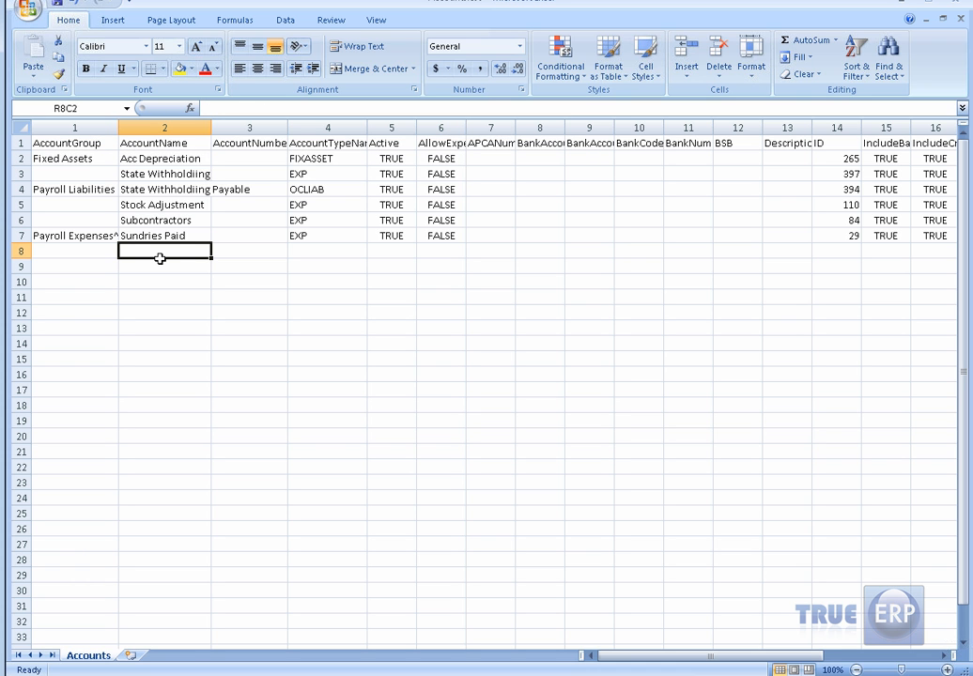
{"action": "type", "text": "Payroll Extra"}
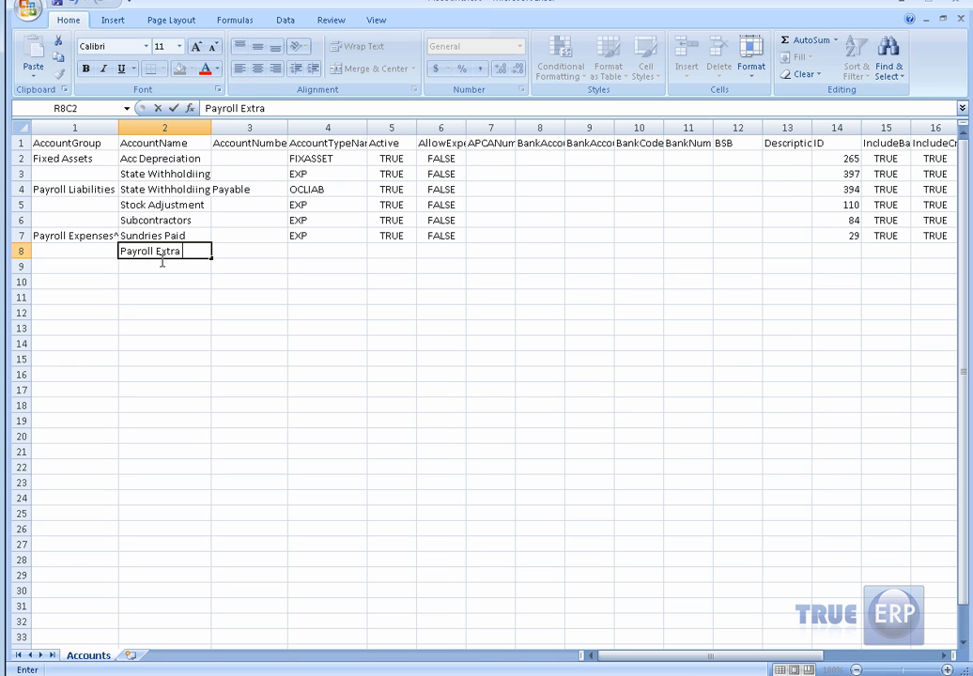
{"action": "type", "text": "enses"}
{"action": "key", "text": "Tab"}
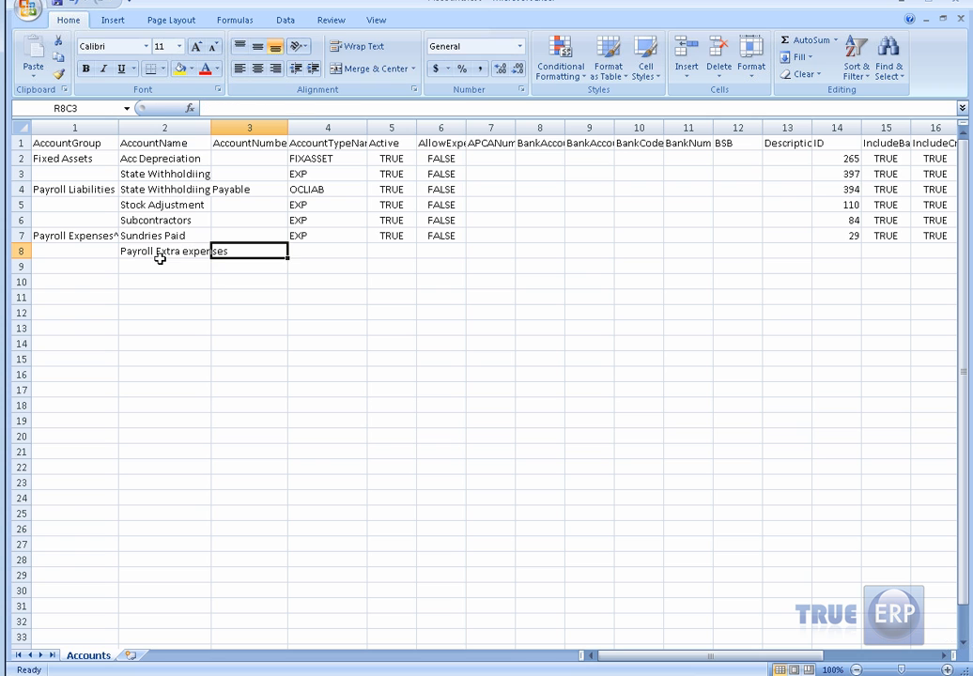
Step: Examine the AccountTypeName, Active and ID cells of the new account's row against the Active value in the row above
{"action": "left_click", "coordinate": [321, 253]}
{"action": "left_click", "coordinate": [387, 255]}
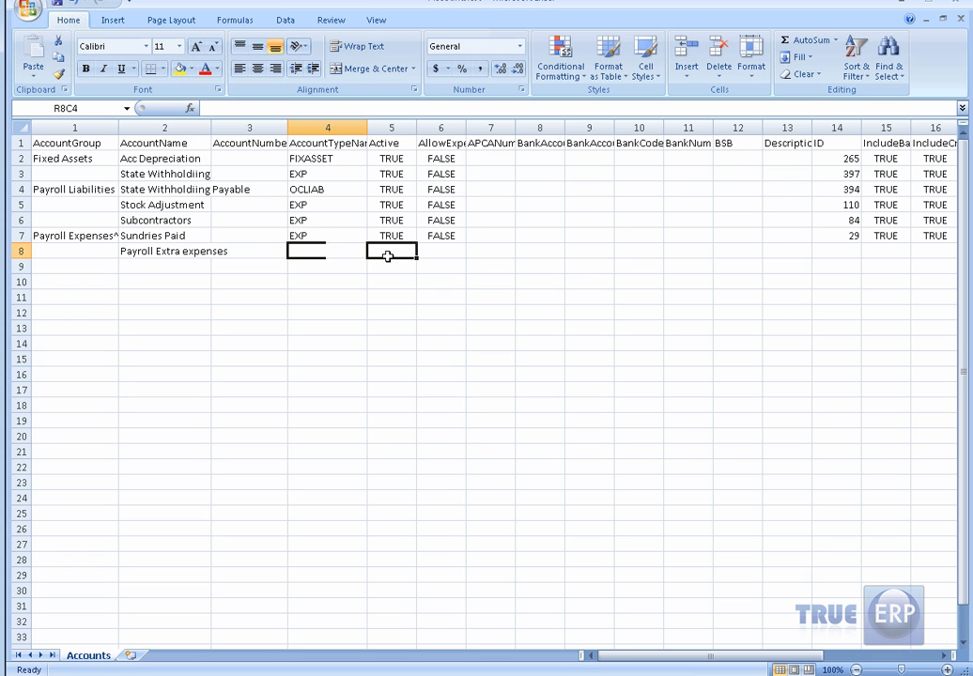
{"action": "left_click", "coordinate": [389, 235]}
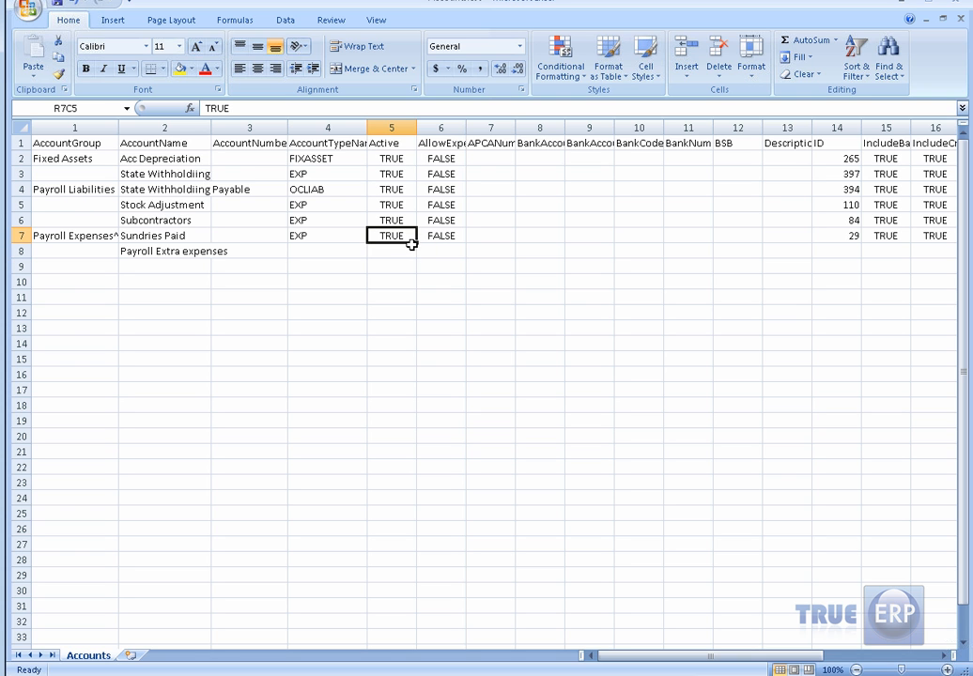
{"action": "left_click", "coordinate": [150, 254]}
{"action": "left_click", "coordinate": [402, 254]}
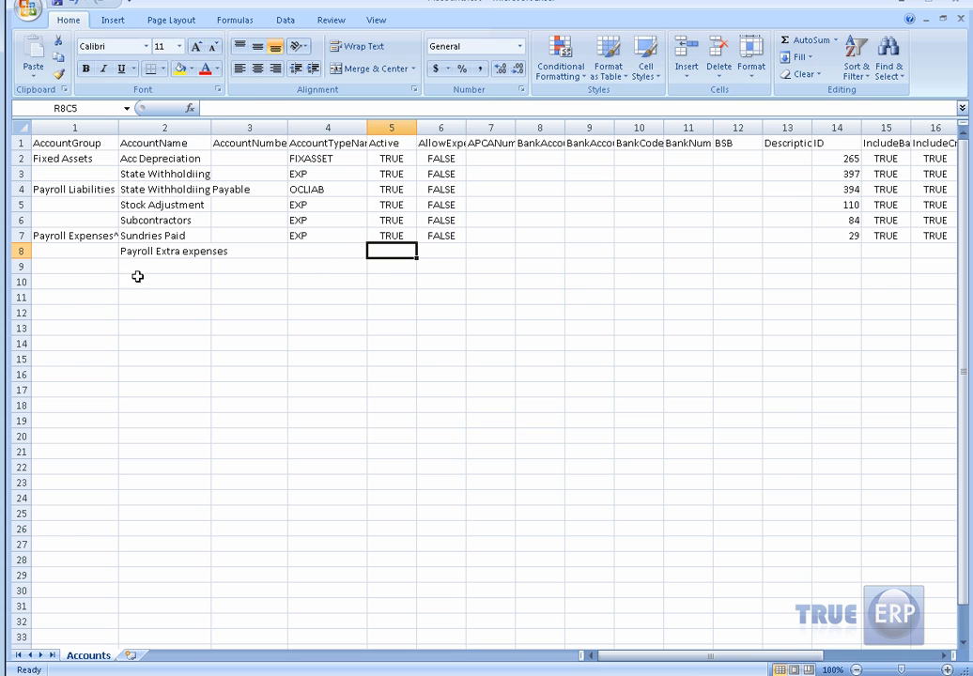
{"action": "left_click", "coordinate": [851, 258]}
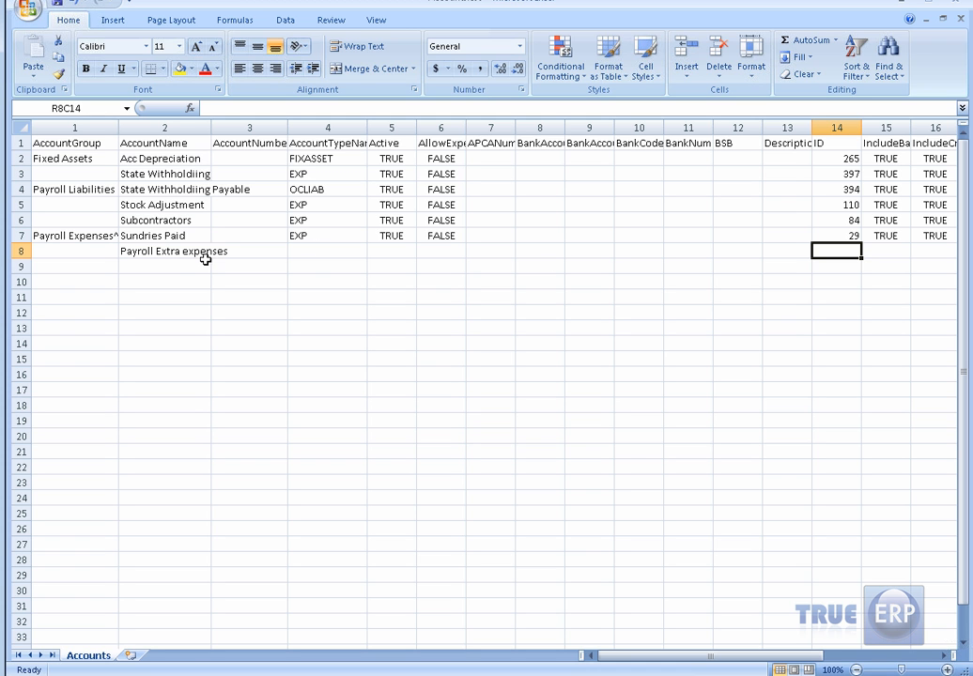
{"action": "left_click_drag", "start_coordinate": [636, 656], "coordinate": [586, 657]}
Step: Close Accounts.csv and save the changes over the existing desktop file, keeping the CSV (Comma delimited) format
{"action": "left_click", "coordinate": [967, 8]}
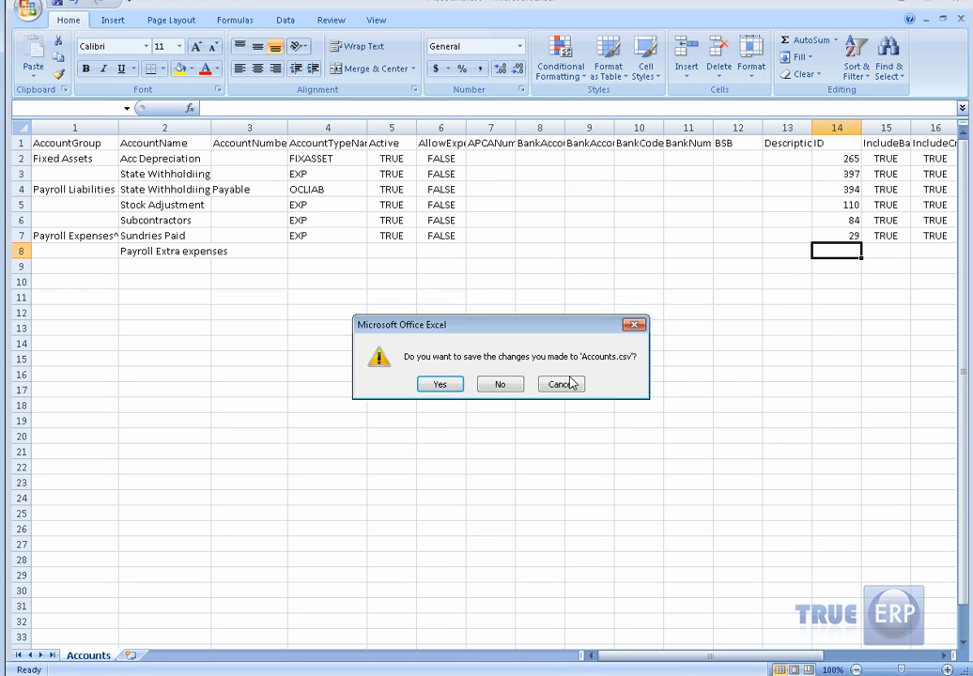
{"action": "left_click", "coordinate": [441, 384]}
{"action": "left_click", "coordinate": [375, 331]}
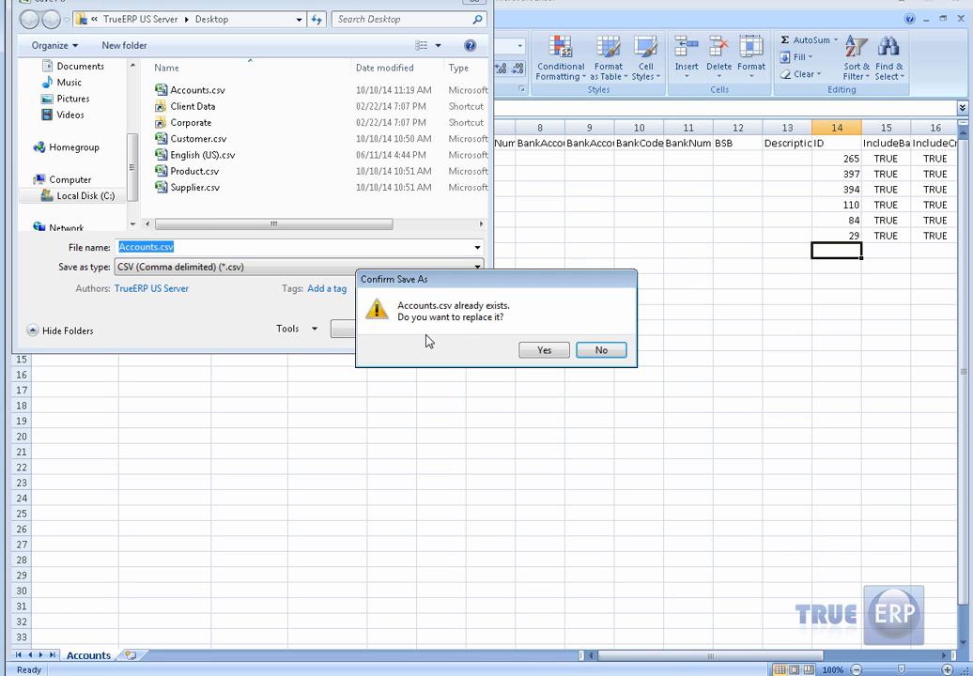
{"action": "left_click", "coordinate": [554, 352]}
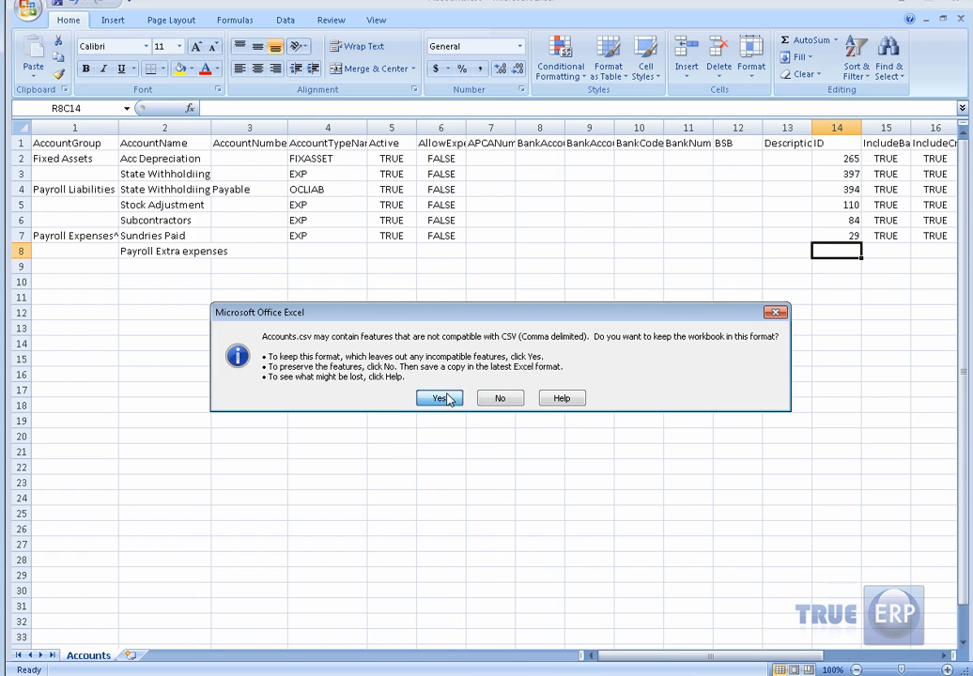
{"action": "left_click", "coordinate": [443, 397]}
Step: Review the Supplier.csv layout from the desktop with the BankAccountBSB and BillingAddress columns widened, and close it without saving
{"action": "double_click", "coordinate": [158, 278]}
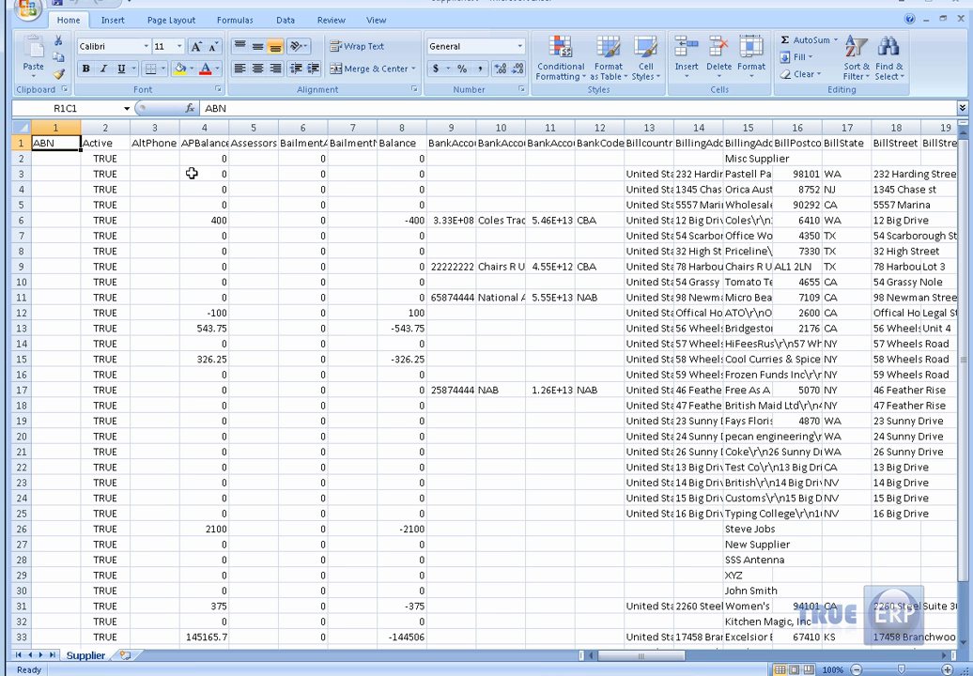
{"action": "left_click_drag", "start_coordinate": [479, 136], "coordinate": [480, 137]}
{"action": "double_click", "coordinate": [483, 136]}
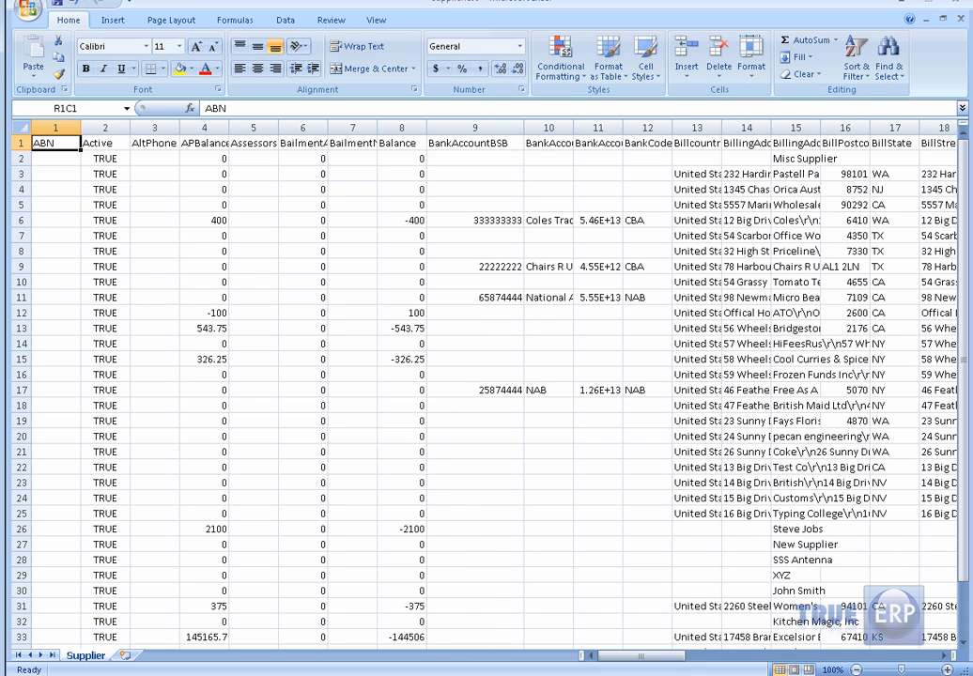
{"action": "left_click_drag", "start_coordinate": [675, 138], "coordinate": [602, 138]}
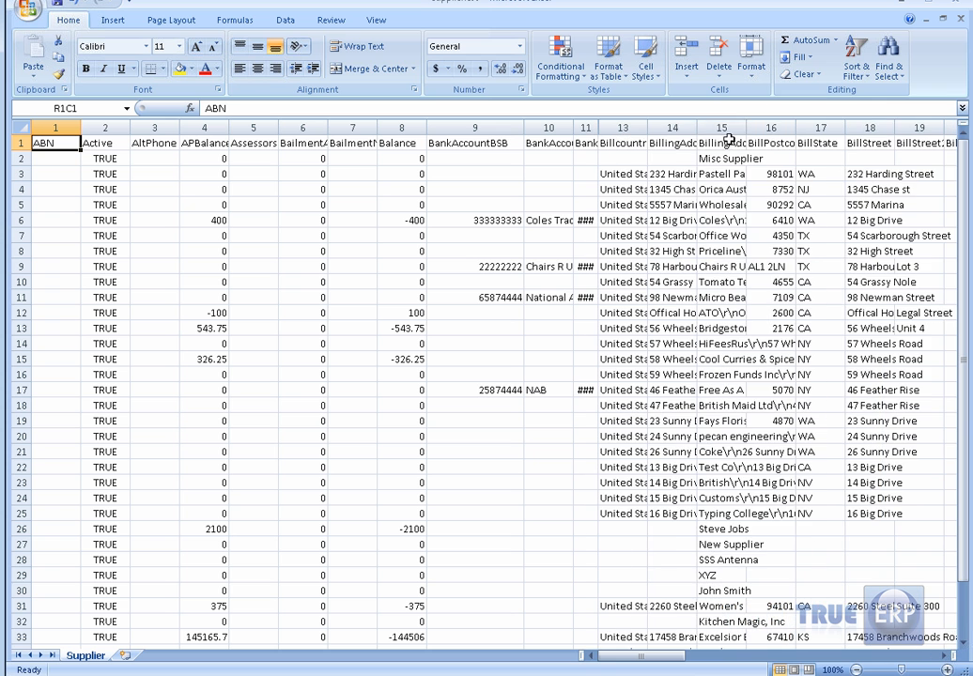
{"action": "left_click_drag", "start_coordinate": [702, 136], "coordinate": [746, 132]}
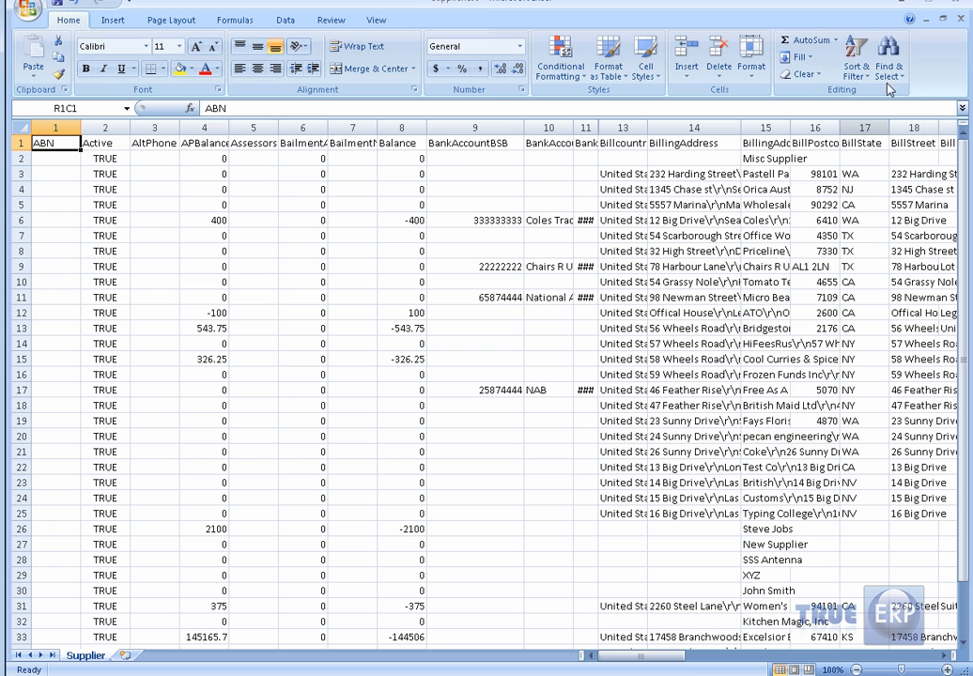
{"action": "left_click", "coordinate": [956, 4]}
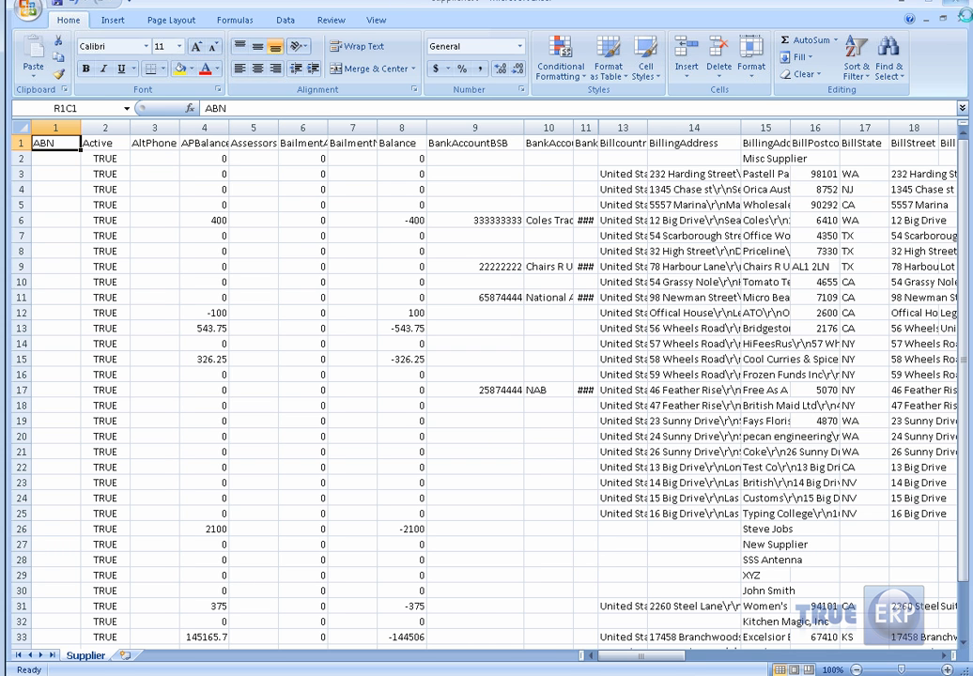
{"action": "left_click", "coordinate": [499, 388]}
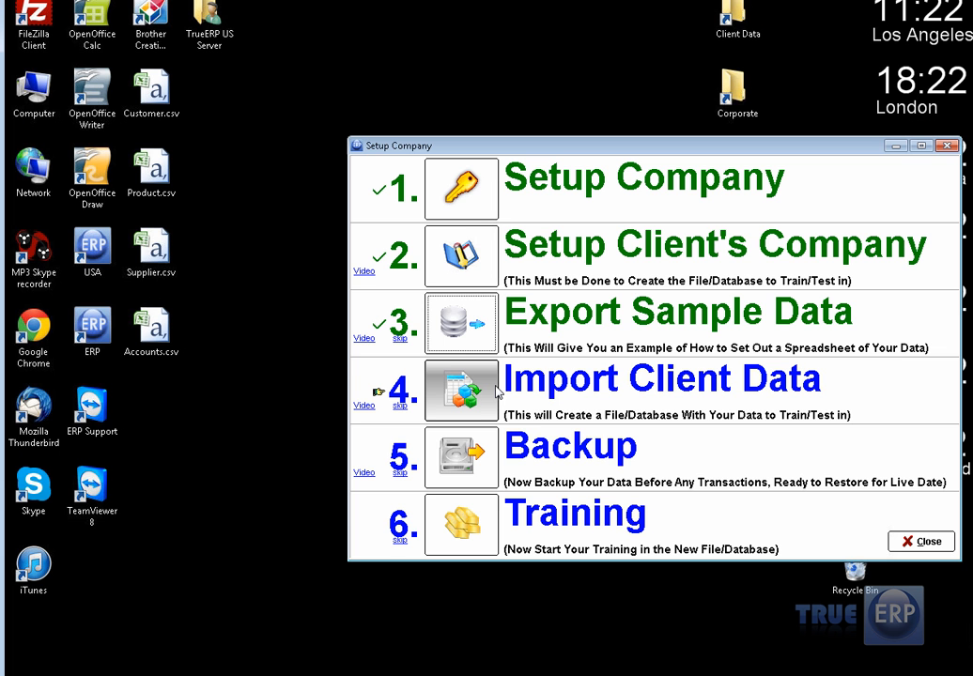
Step: Open Product.csv from the desktop to review its column layout, and close the file
{"action": "left_click", "coordinate": [151, 169]}
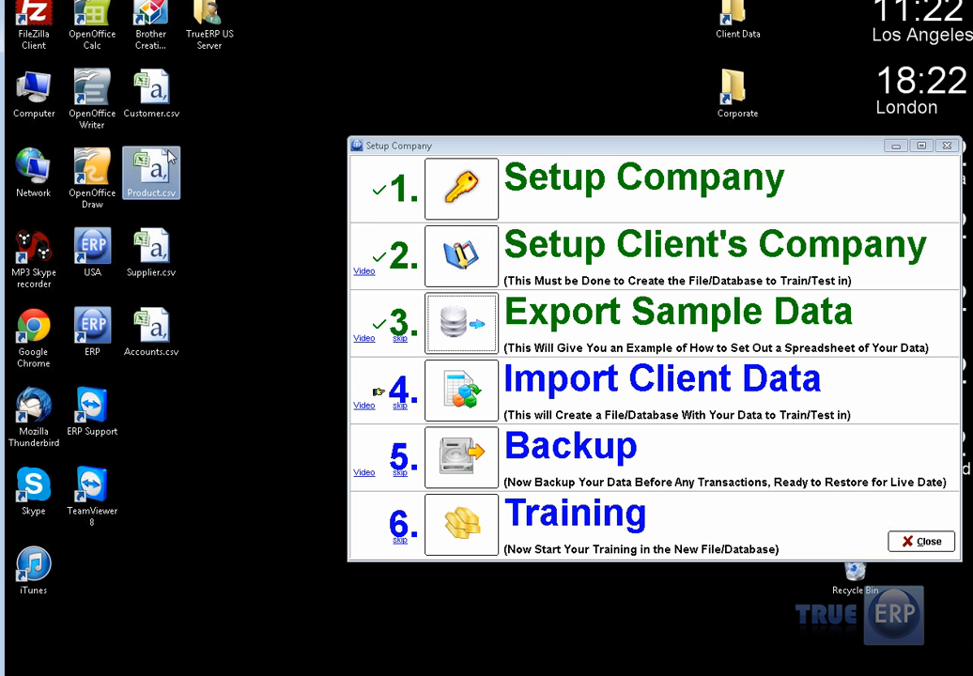
{"action": "left_click", "coordinate": [168, 110]}
{"action": "double_click", "coordinate": [153, 171]}
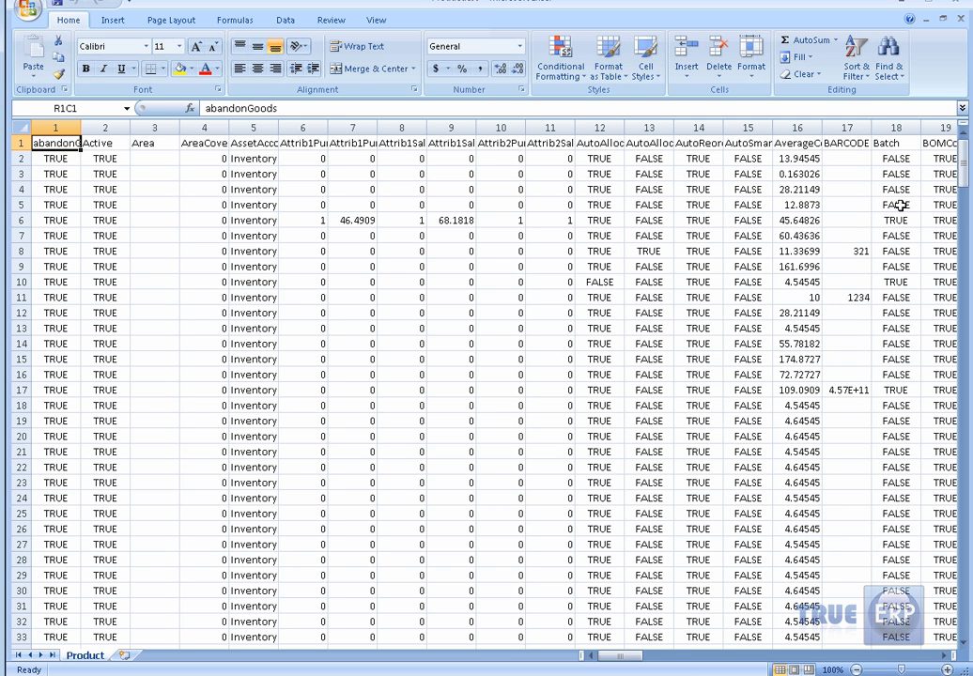
{"action": "left_click", "coordinate": [958, 4]}
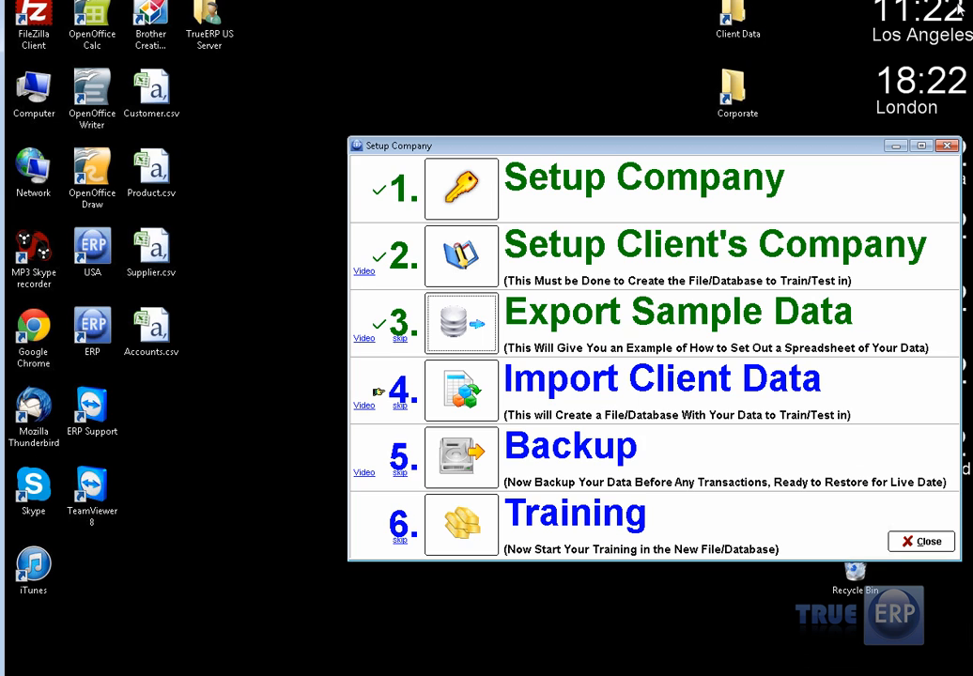